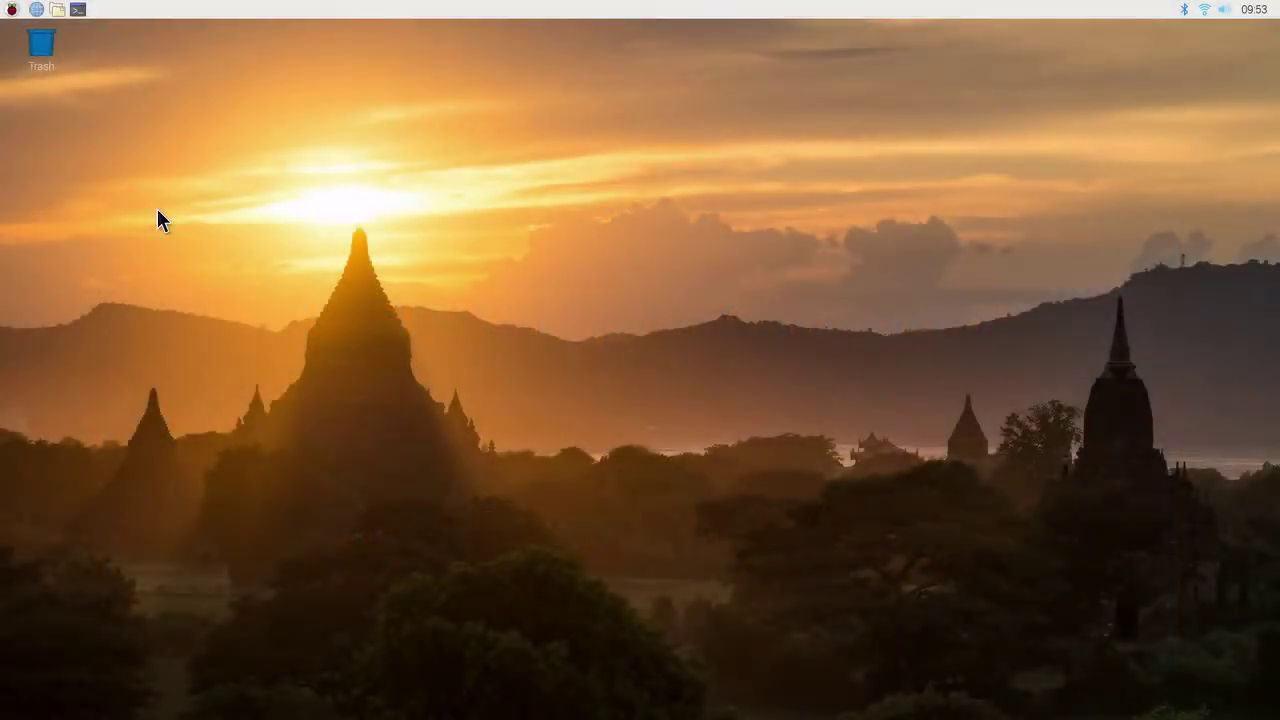
Step: Launch Add / Remove Software from the applications menu and search for vokoscreen
{"action": "left_click", "coordinate": [11, 10]}
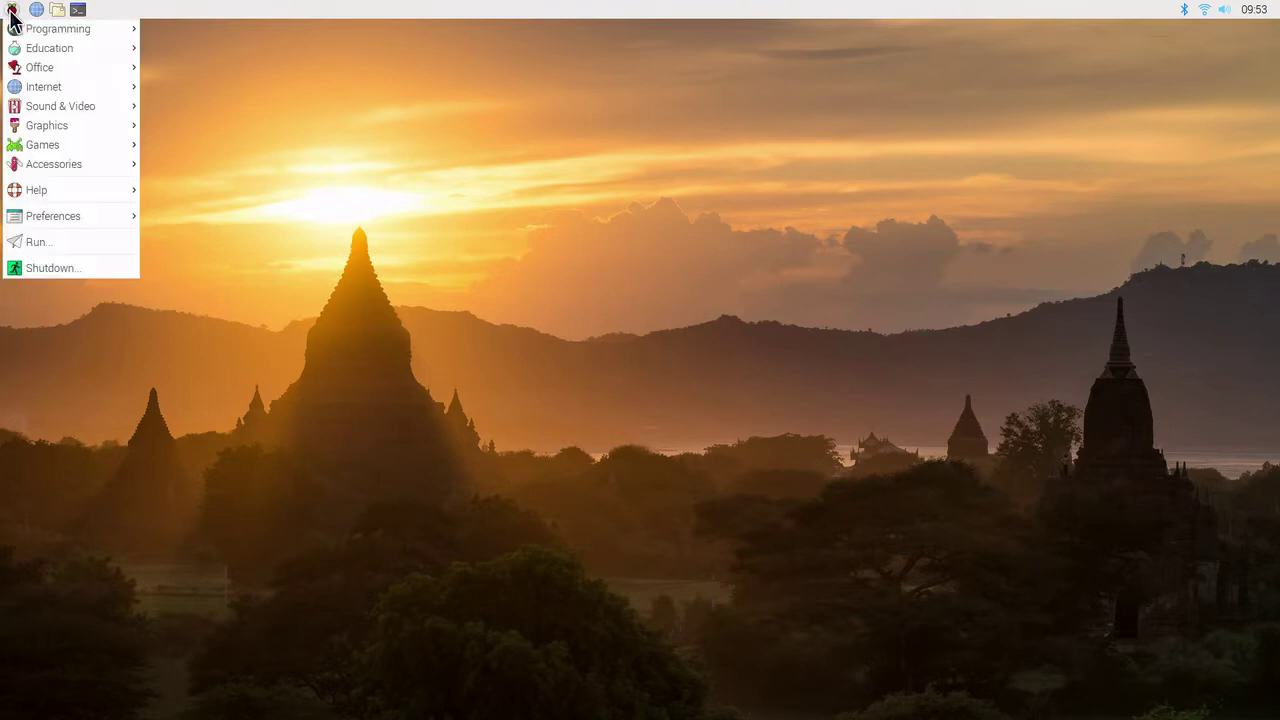
{"action": "mouse_move", "coordinate": [68, 218]}
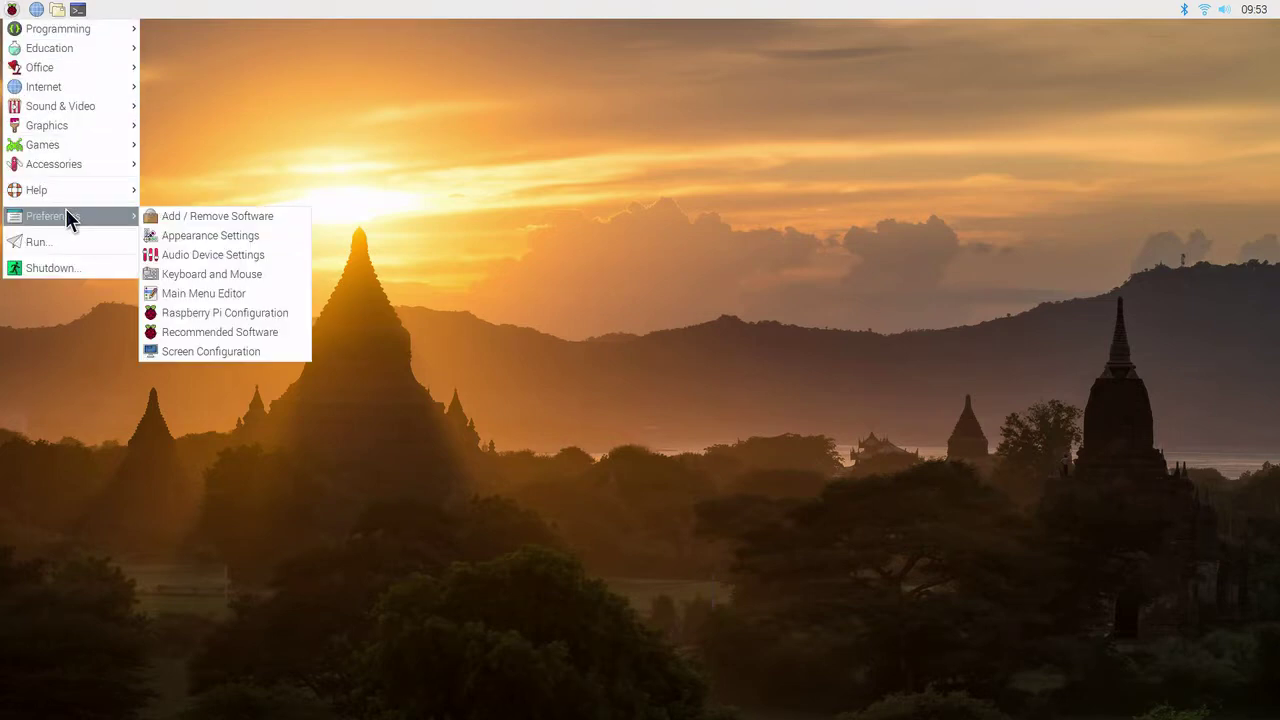
{"action": "left_click", "coordinate": [189, 216]}
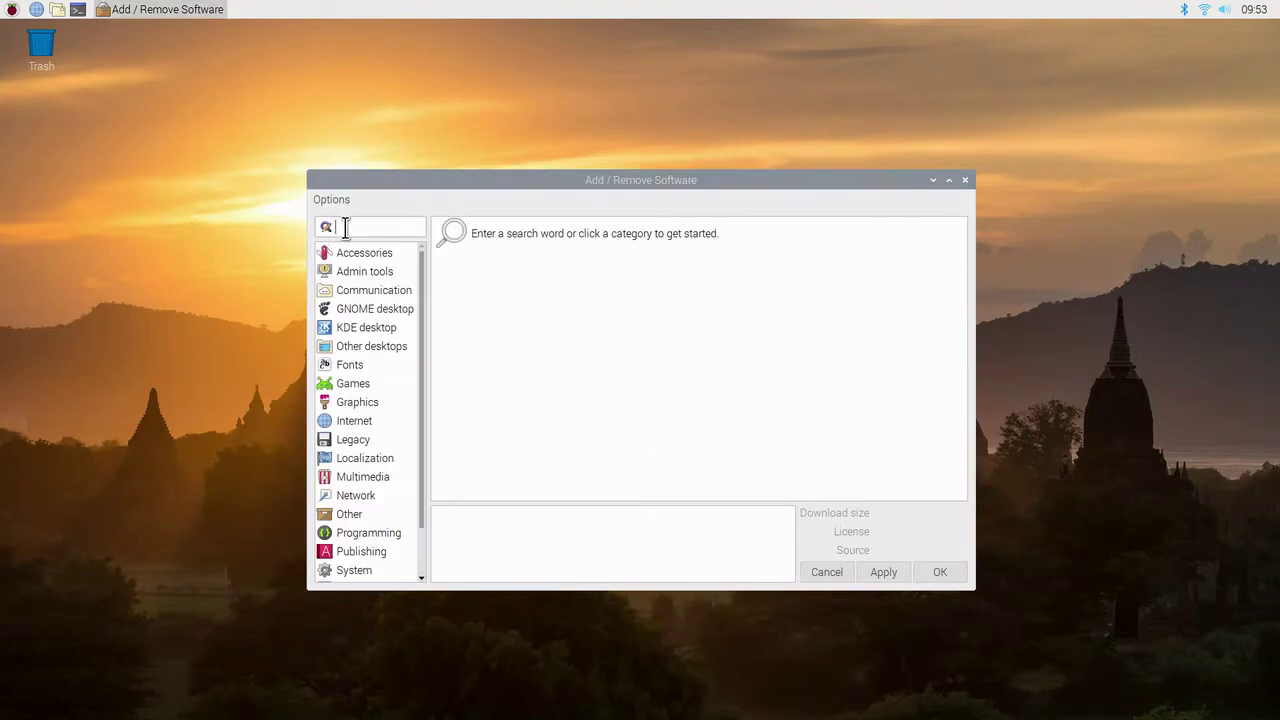
{"action": "type", "text": "vokoscreen"}
{"action": "key", "text": "Return"}
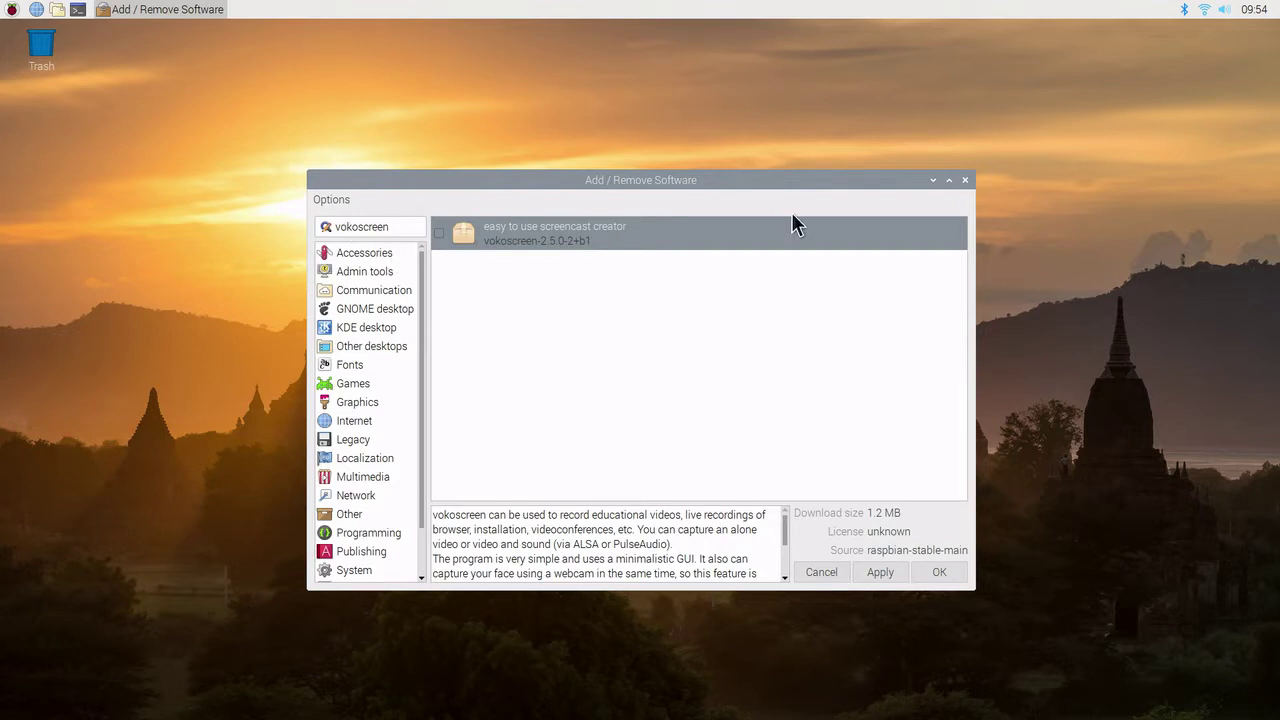
Step: Visit the vokoscreen project website and scroll the GitHub page's README and screenshots
{"action": "right_click", "coordinate": [807, 231]}
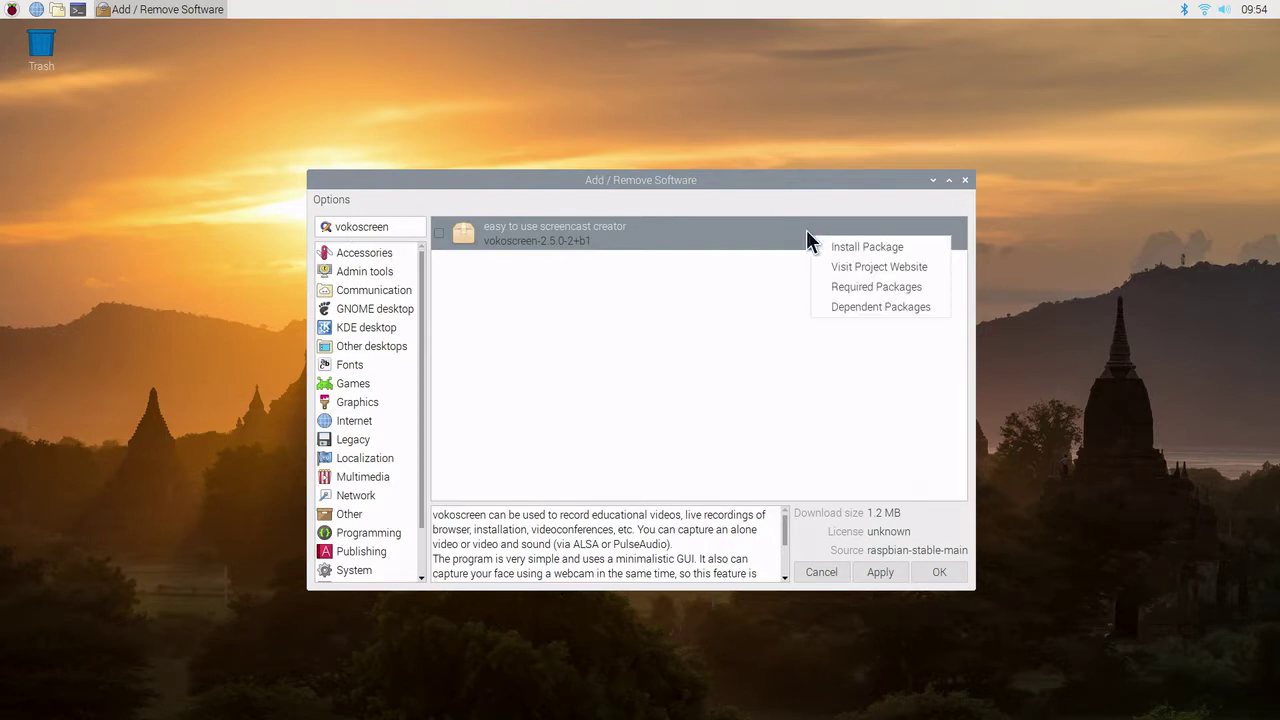
{"action": "left_click", "coordinate": [845, 267]}
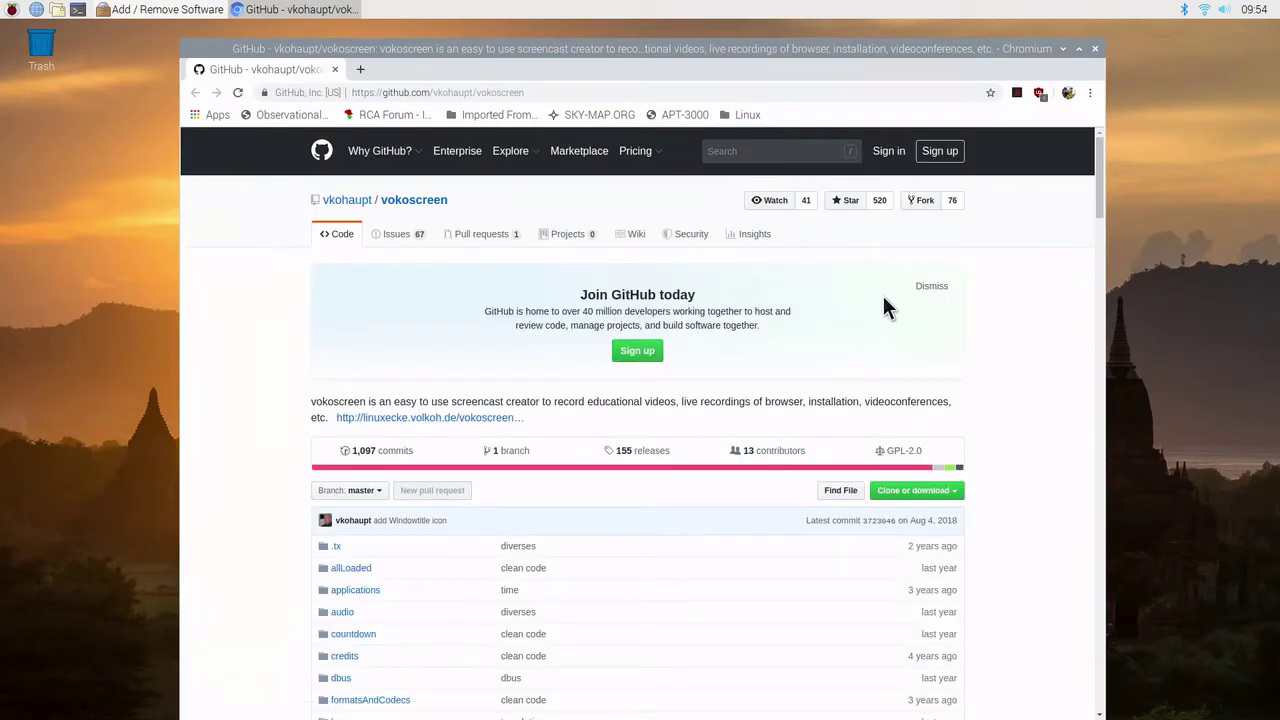
{"action": "left_click_drag", "start_coordinate": [1099, 173], "coordinate": [1110, 375]}
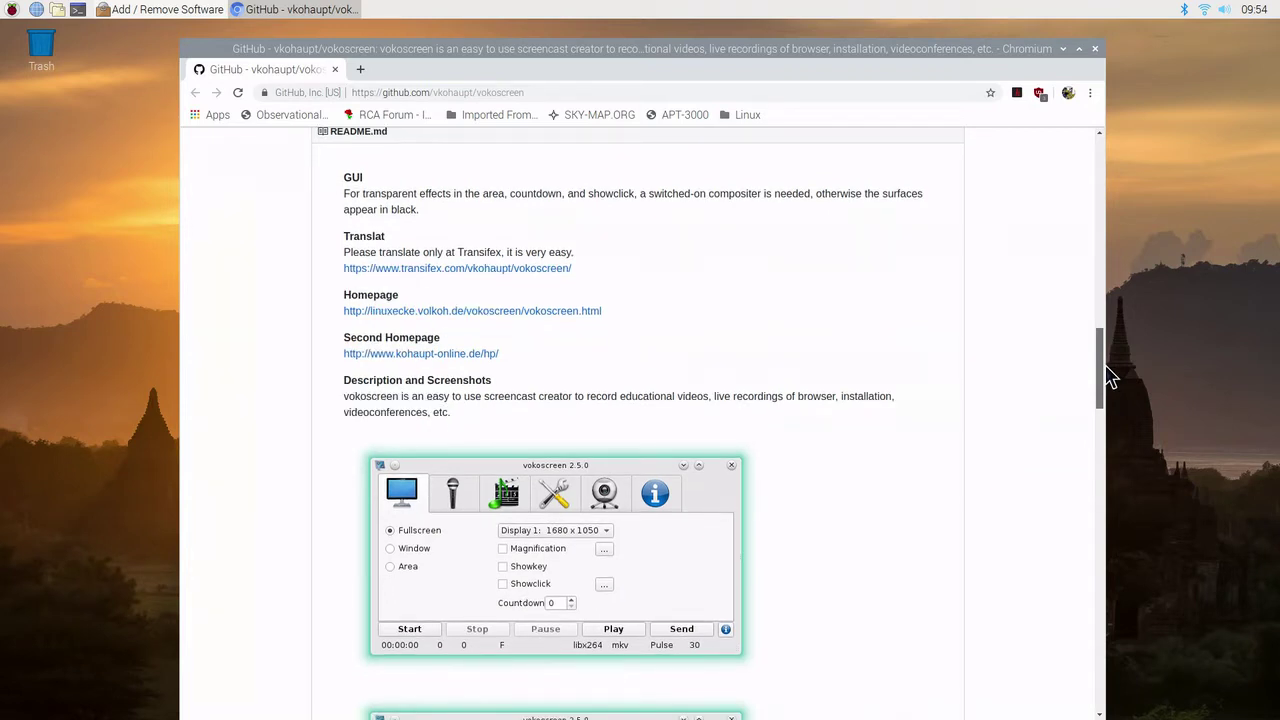
{"action": "left_click_drag", "start_coordinate": [1108, 375], "coordinate": [1124, 151]}
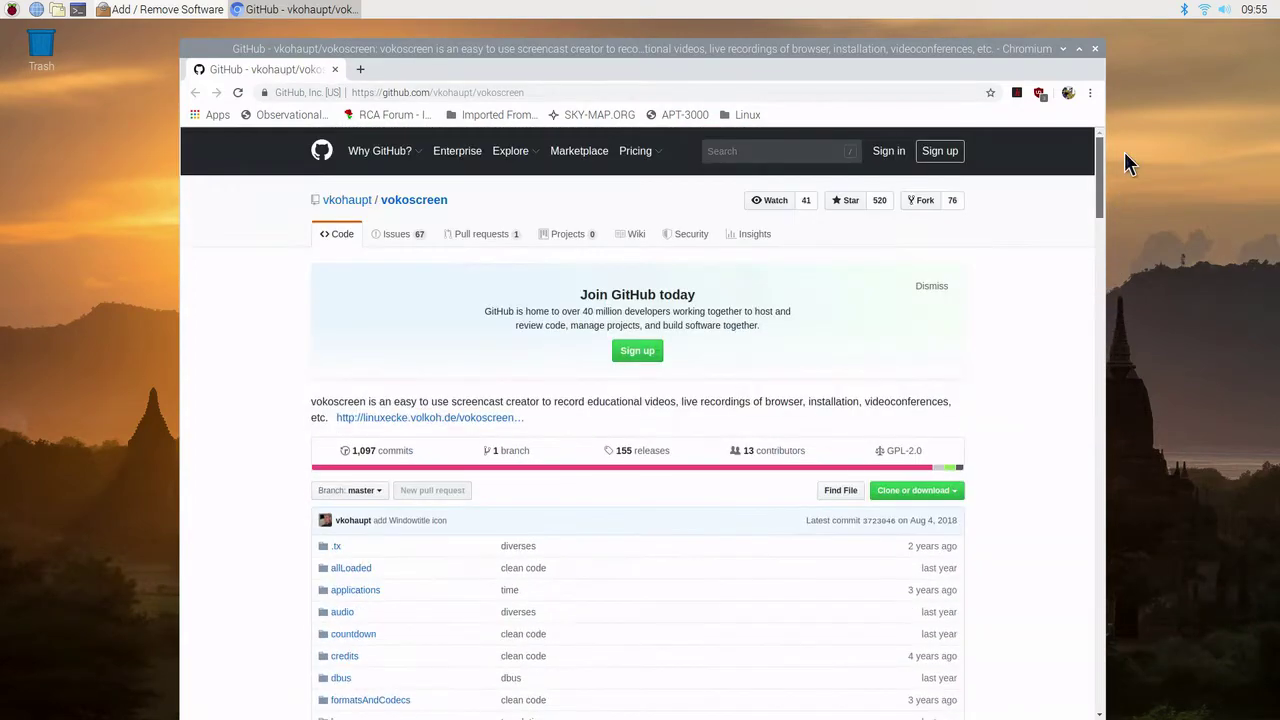
Step: Close Chromium and view the 249 packages vokoscreen requires
{"action": "left_click", "coordinate": [1095, 48]}
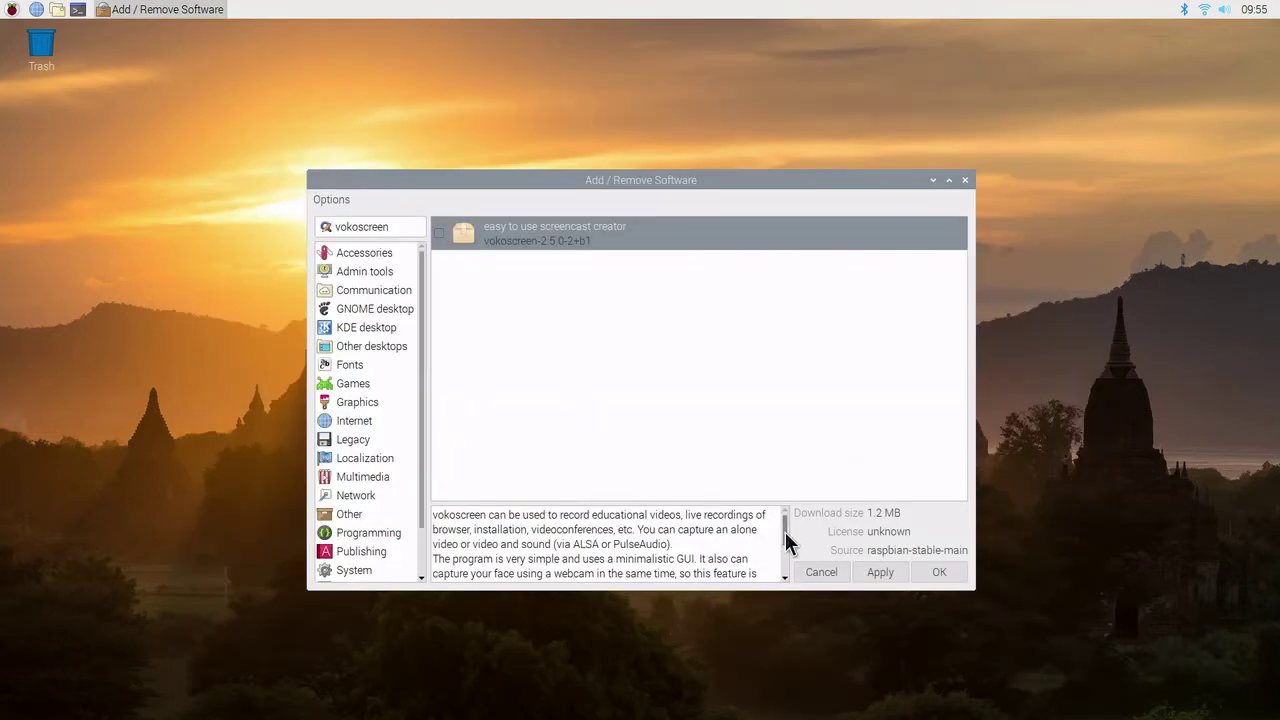
{"action": "scroll", "coordinate": [786, 542], "scroll_direction": "down", "scroll_amount": 3}
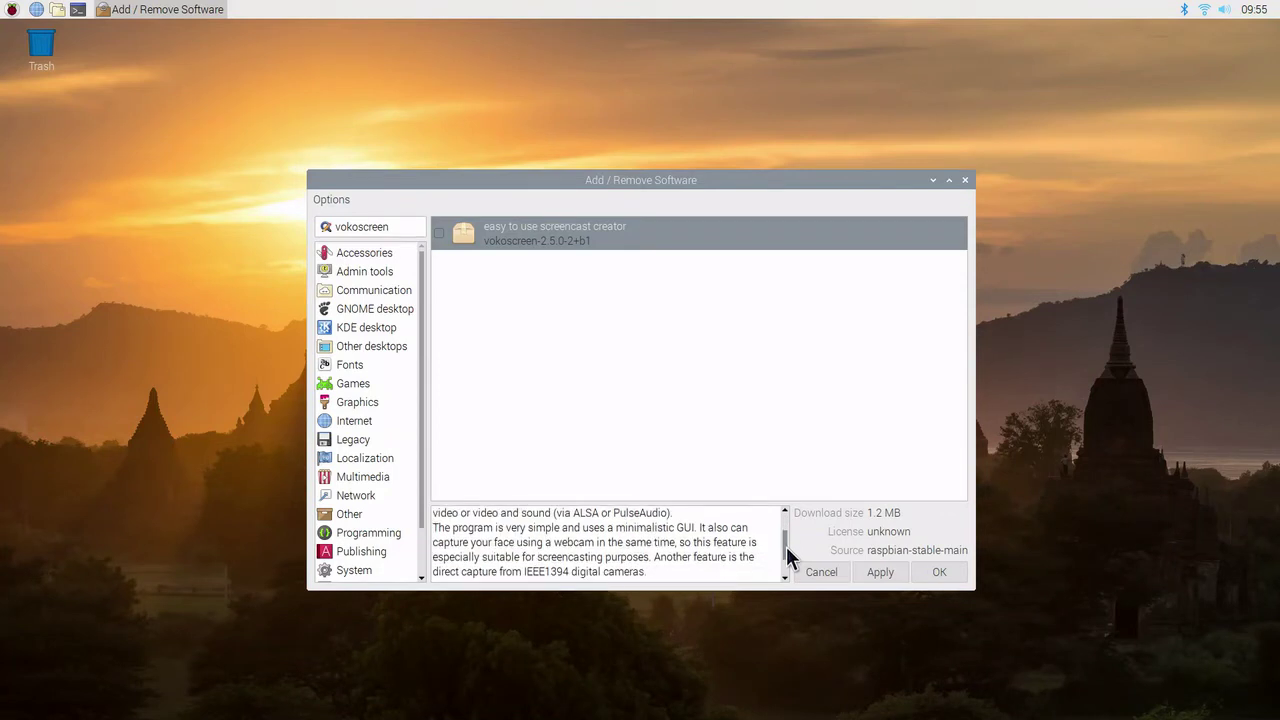
{"action": "left_click_drag", "start_coordinate": [786, 546], "coordinate": [786, 562]}
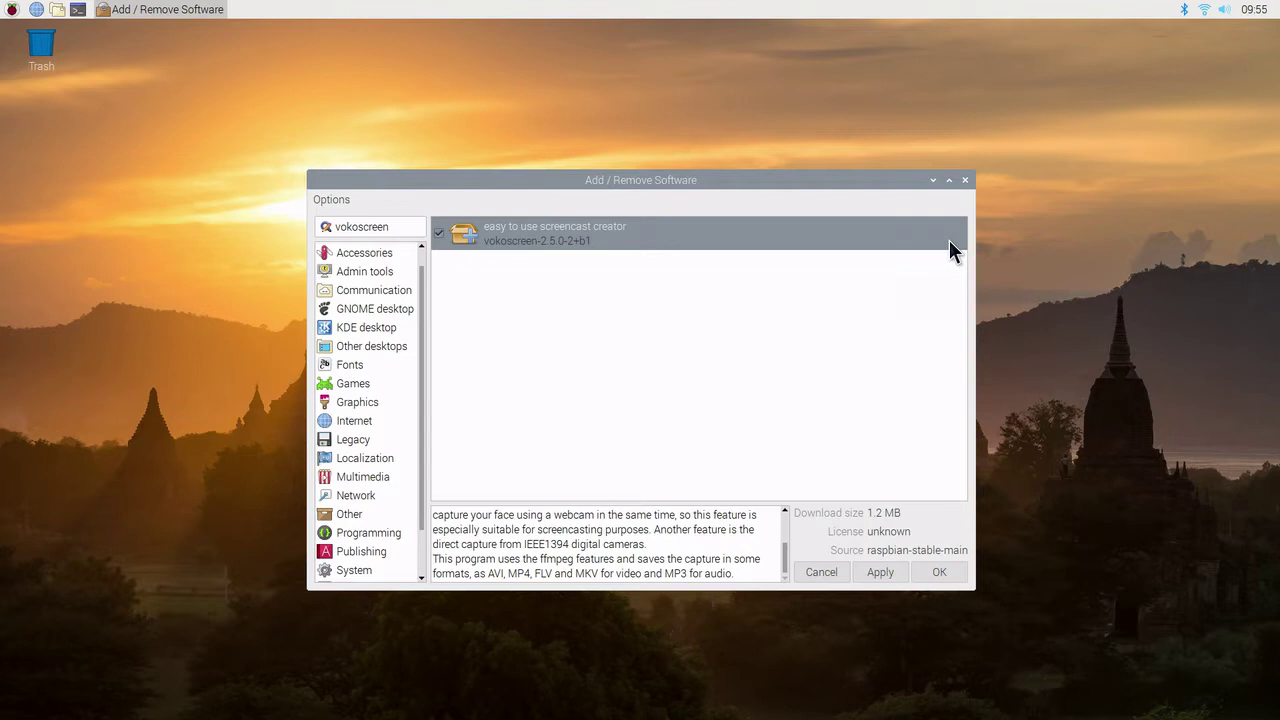
{"action": "right_click", "coordinate": [904, 238]}
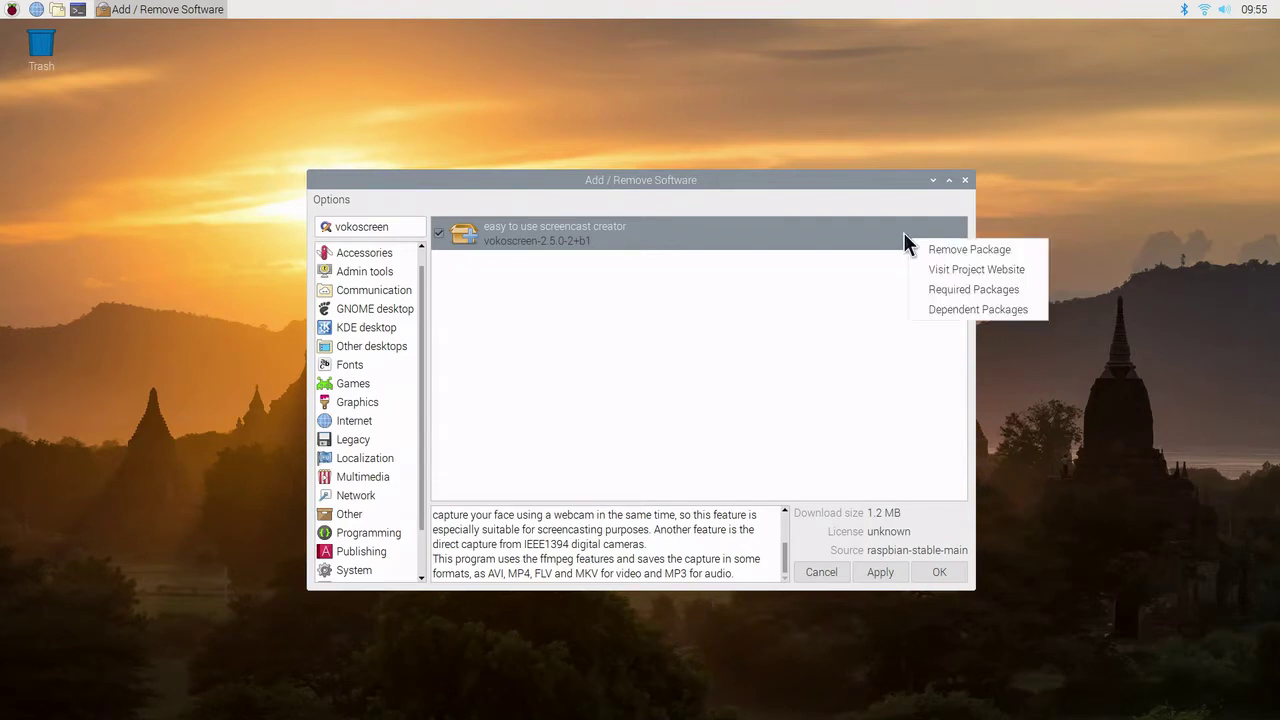
{"action": "left_click", "coordinate": [950, 288]}
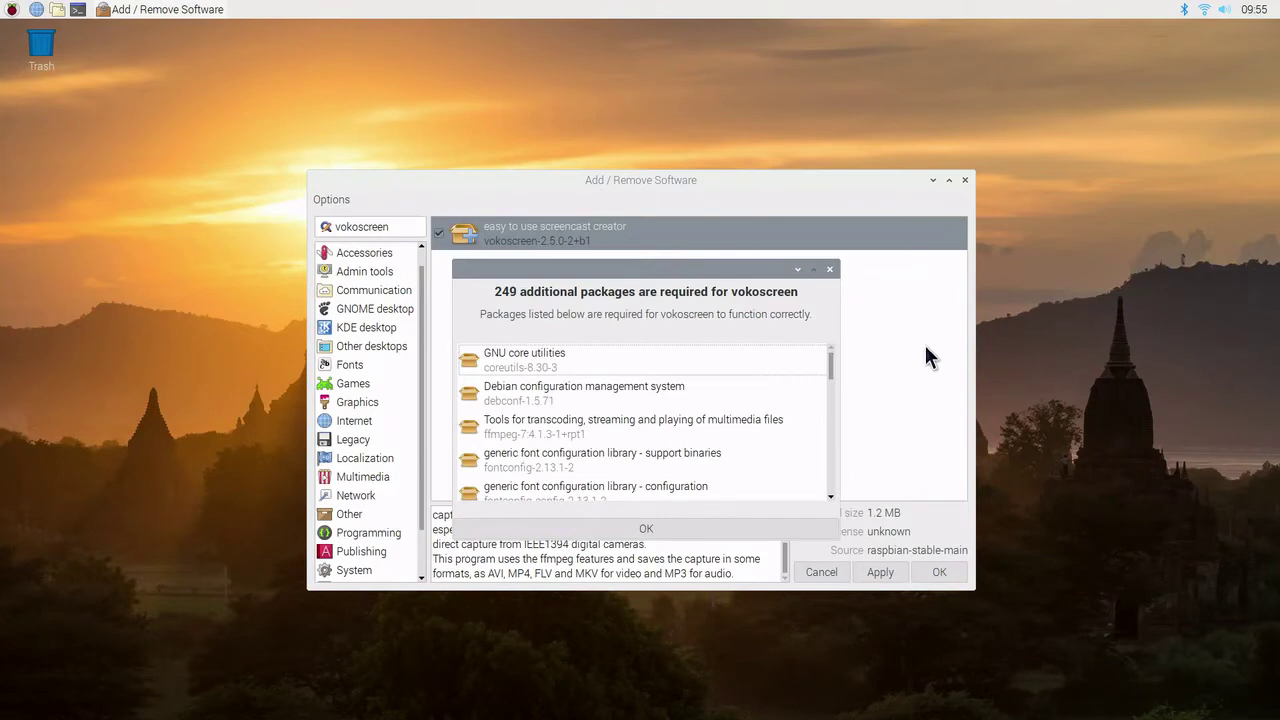
{"action": "left_click", "coordinate": [829, 268]}
Step: Confirm that no other packages depend on vokoscreen
{"action": "right_click", "coordinate": [921, 240]}
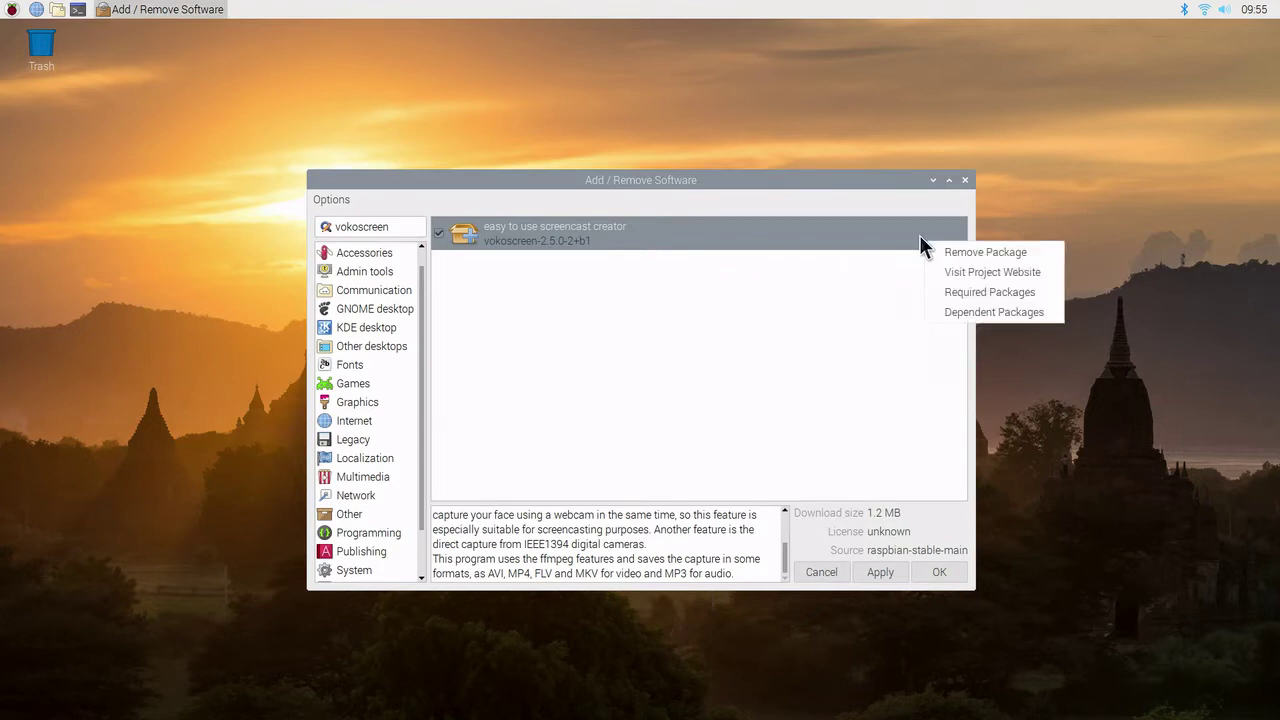
{"action": "left_click", "coordinate": [966, 313]}
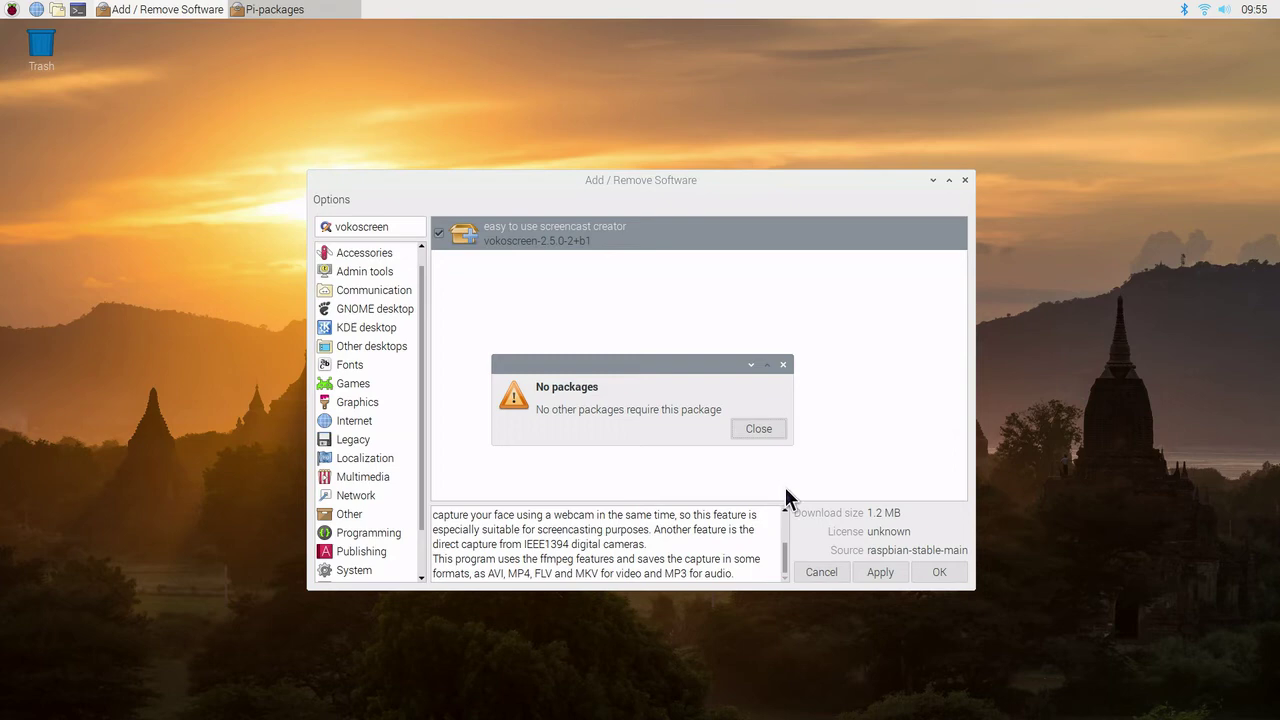
{"action": "left_click", "coordinate": [759, 429]}
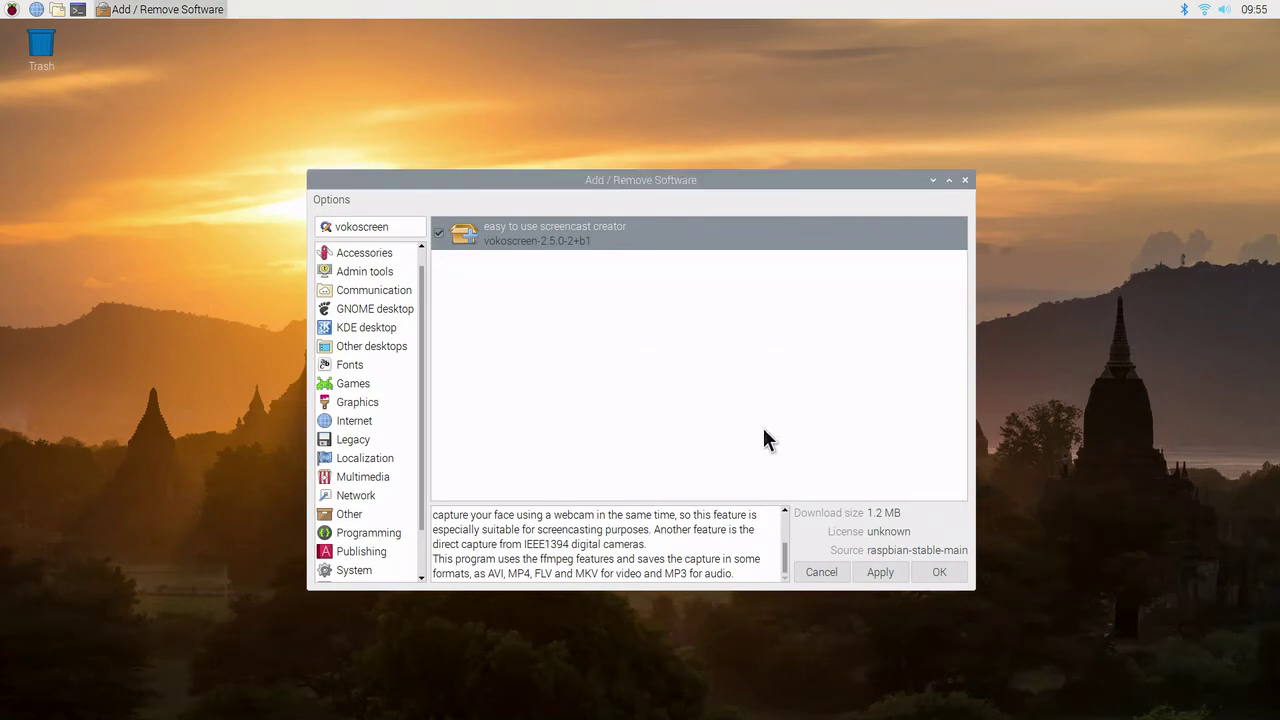
Step: Apply the vokoscreen installation and authenticate with the account password
{"action": "left_click", "coordinate": [882, 573]}
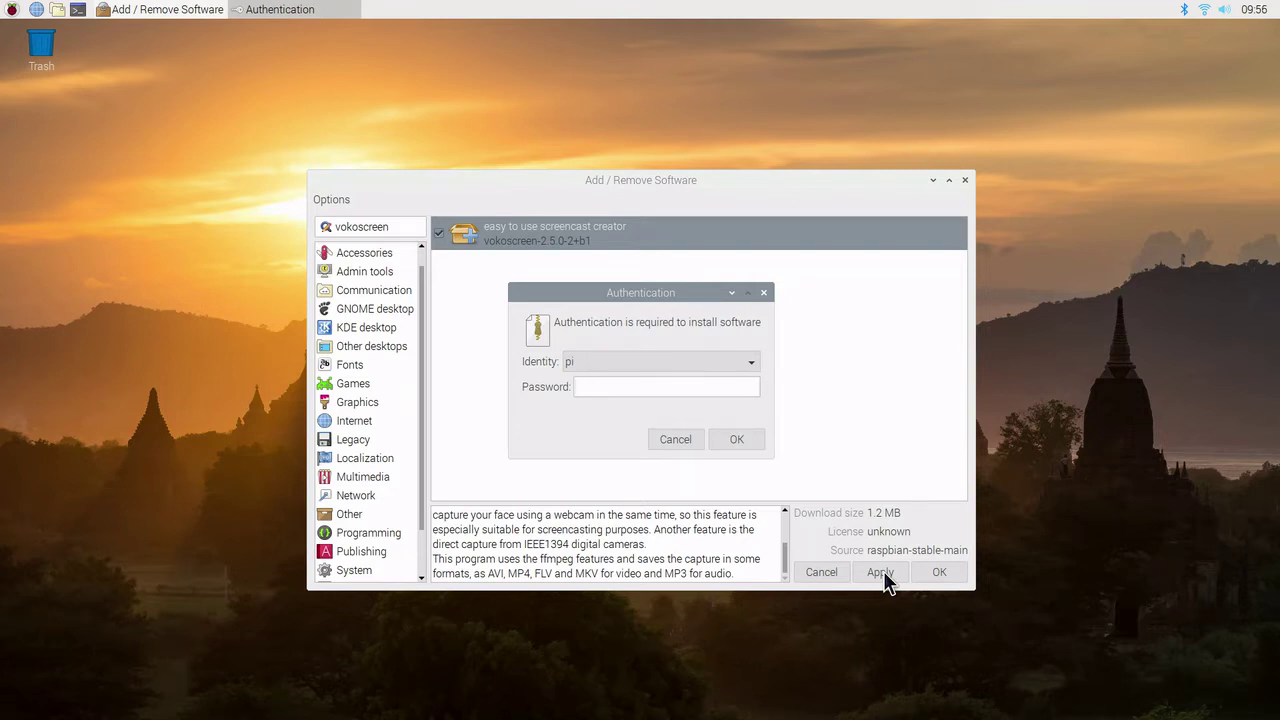
{"action": "type", "text": "raspberr"}
{"action": "key", "text": "Return"}
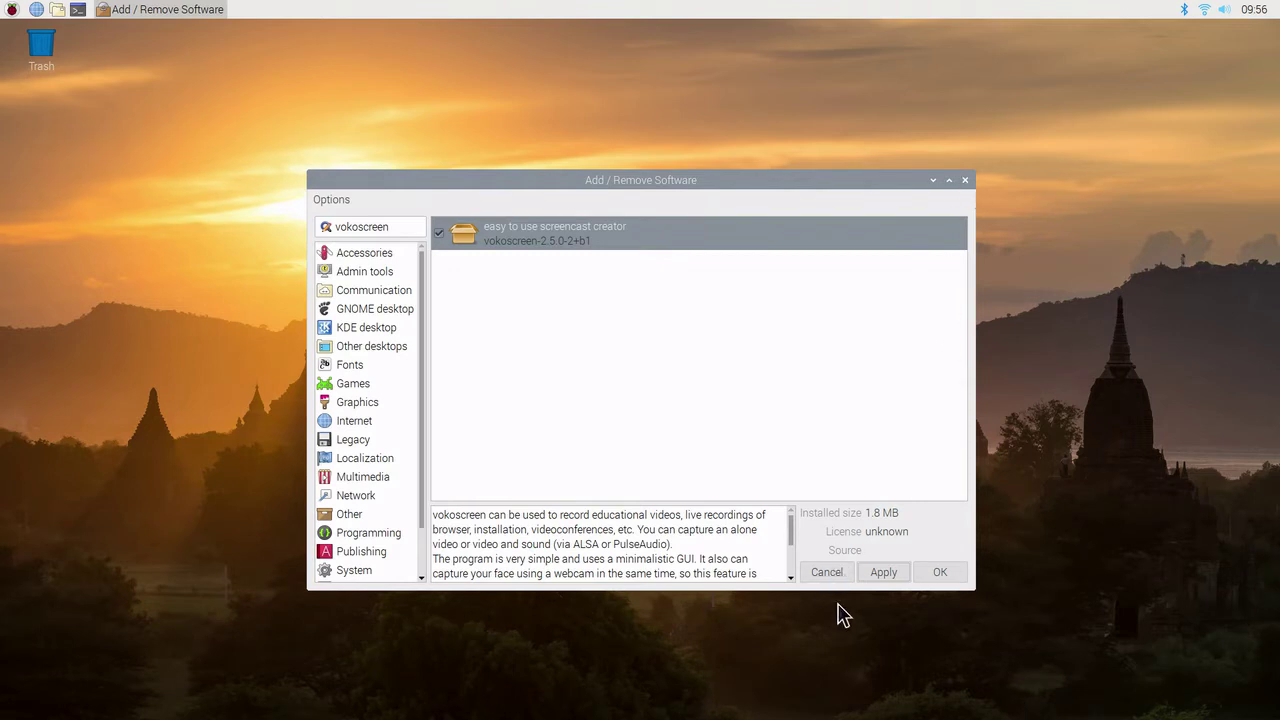
Step: Close the software installer and bring up the Shutdown options from the raspberry menu
{"action": "left_click", "coordinate": [955, 574]}
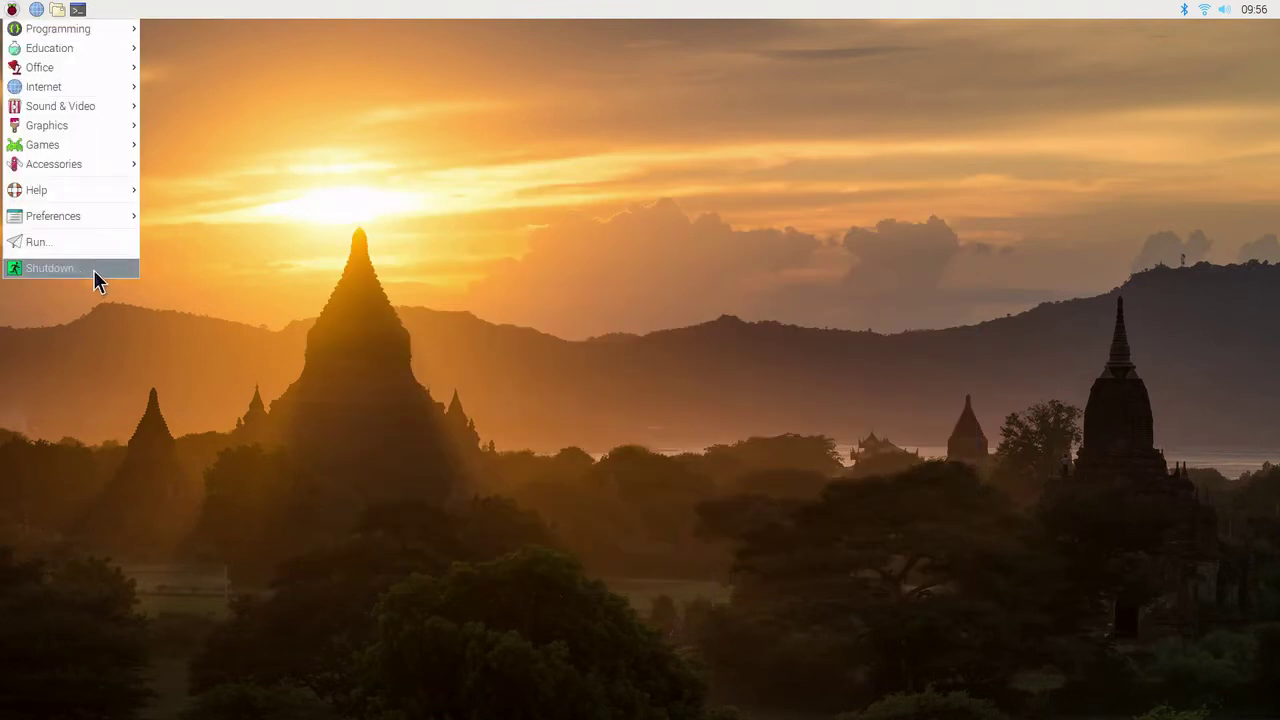
{"action": "left_click", "coordinate": [94, 270]}
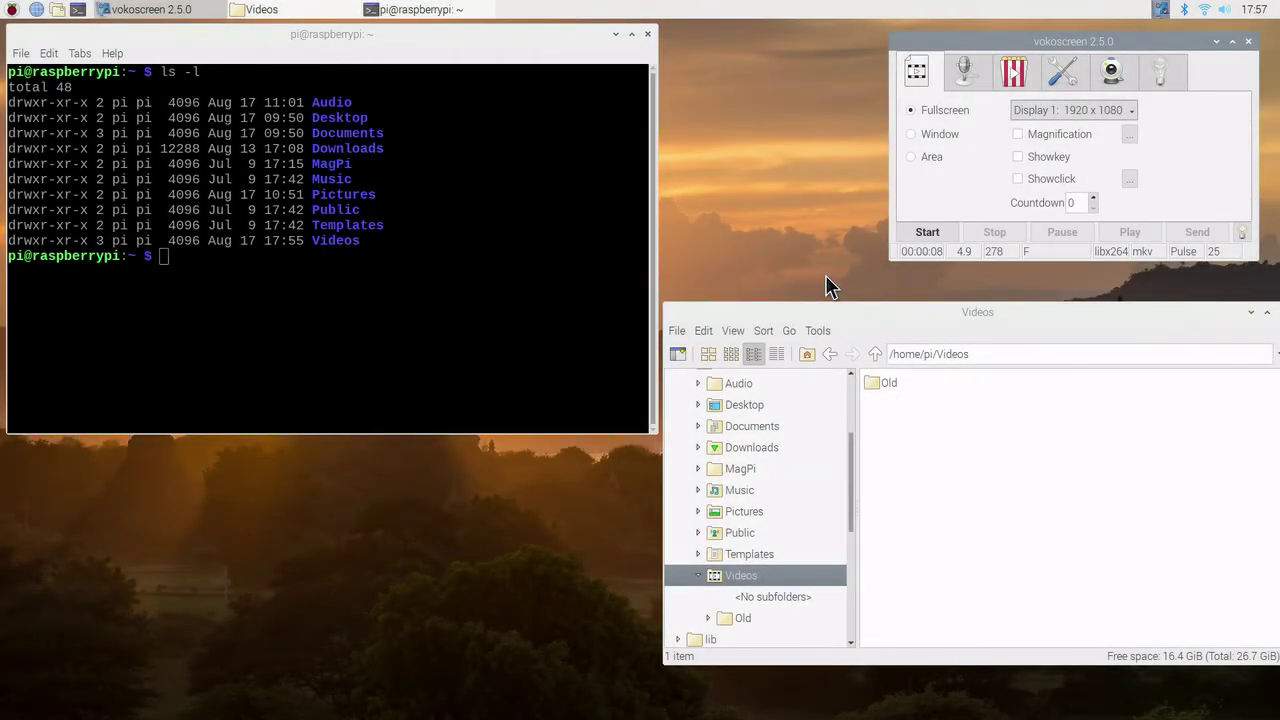
Step: Record a full-screen capture while re-running ls -l in the terminal, then stop
{"action": "left_click", "coordinate": [928, 235]}
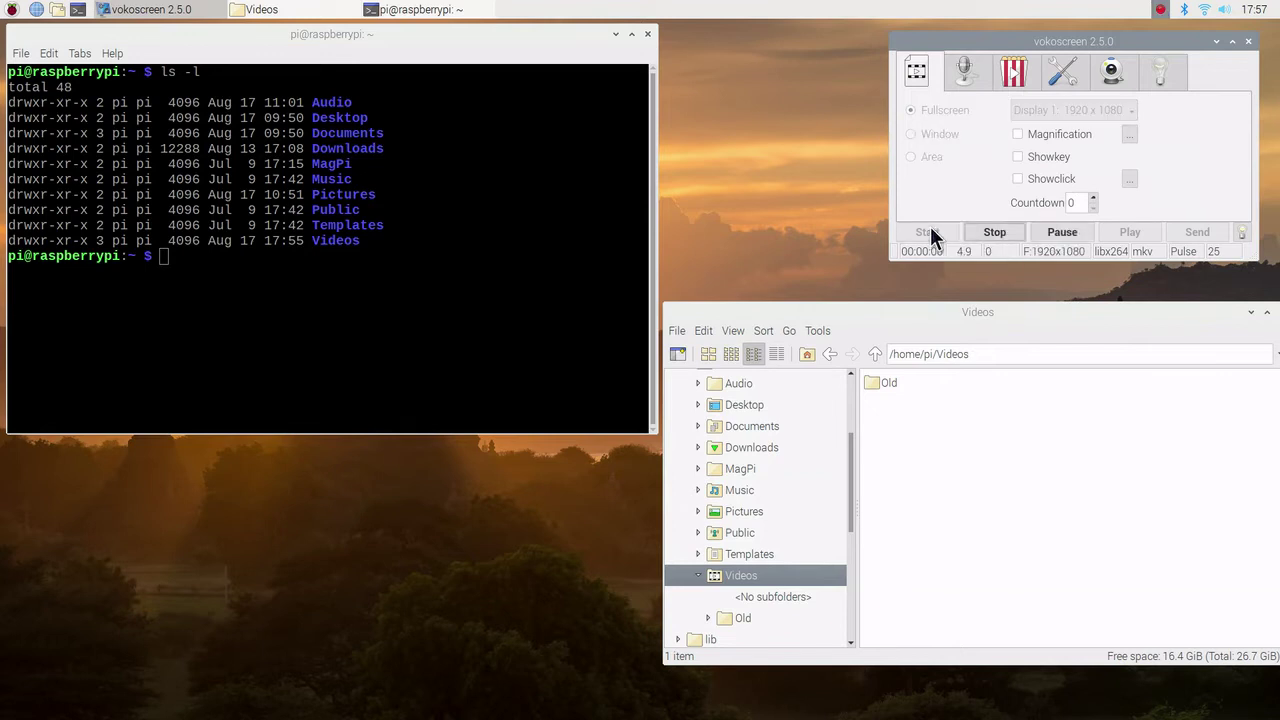
{"action": "left_click", "coordinate": [499, 208]}
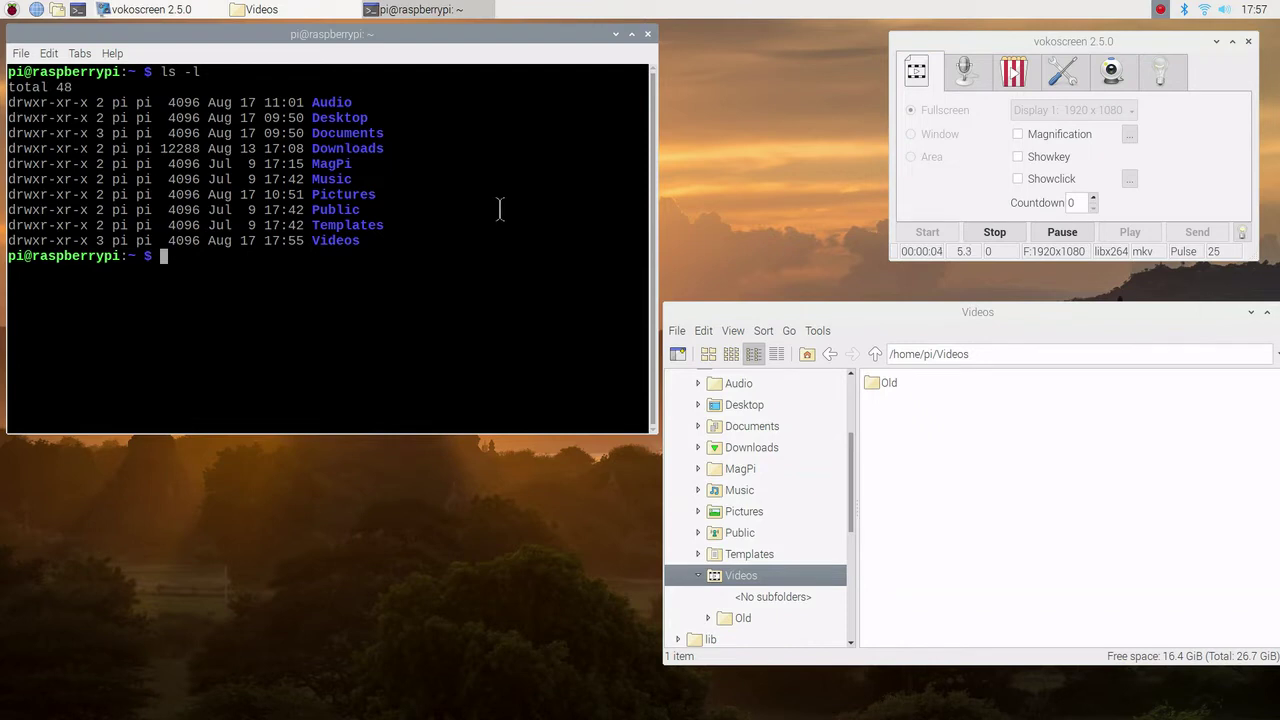
{"action": "key", "text": "Up"}
{"action": "key", "text": "Return"}
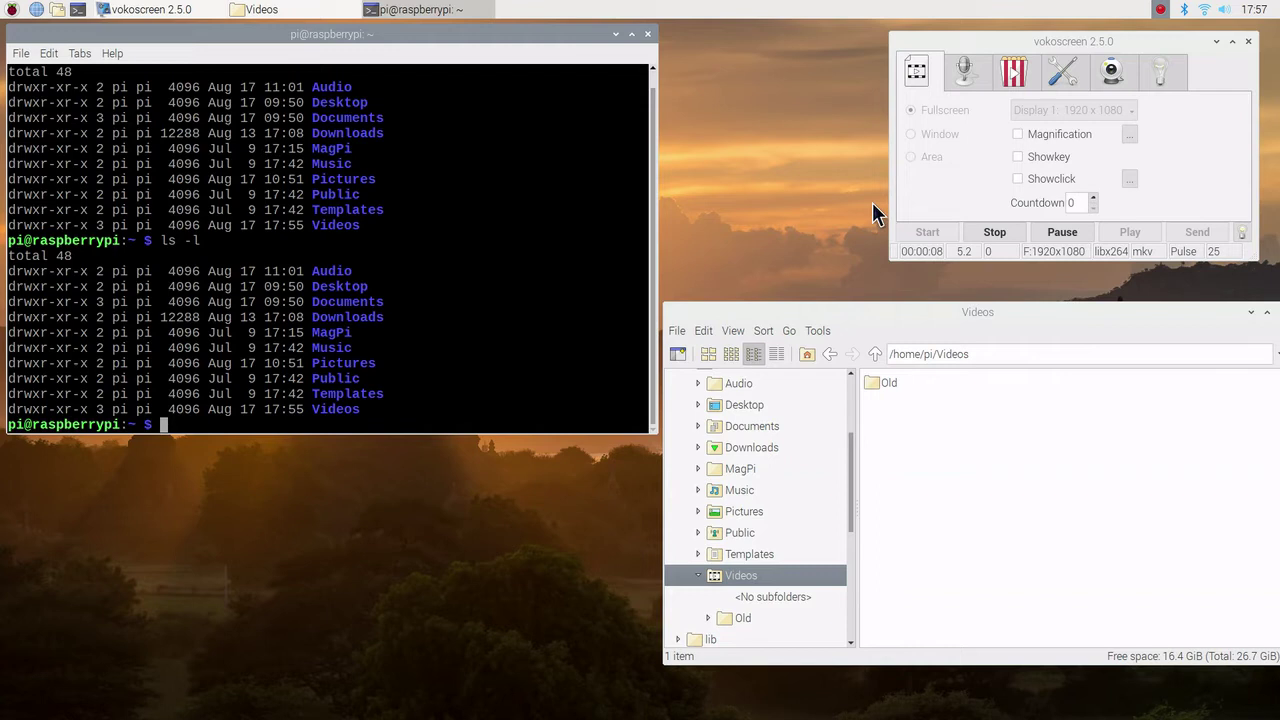
{"action": "left_click", "coordinate": [997, 231]}
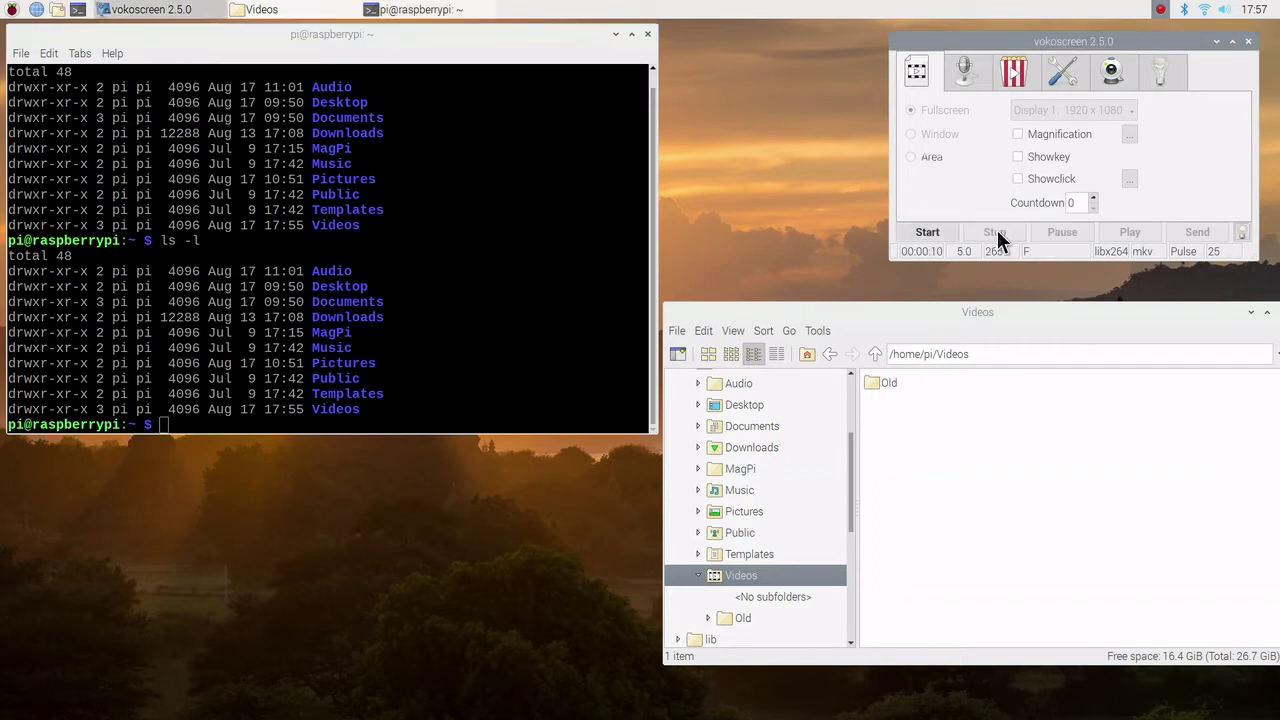
Step: Select the new mkv recording, then start a Window-mode recording of the terminal
{"action": "left_click", "coordinate": [949, 401]}
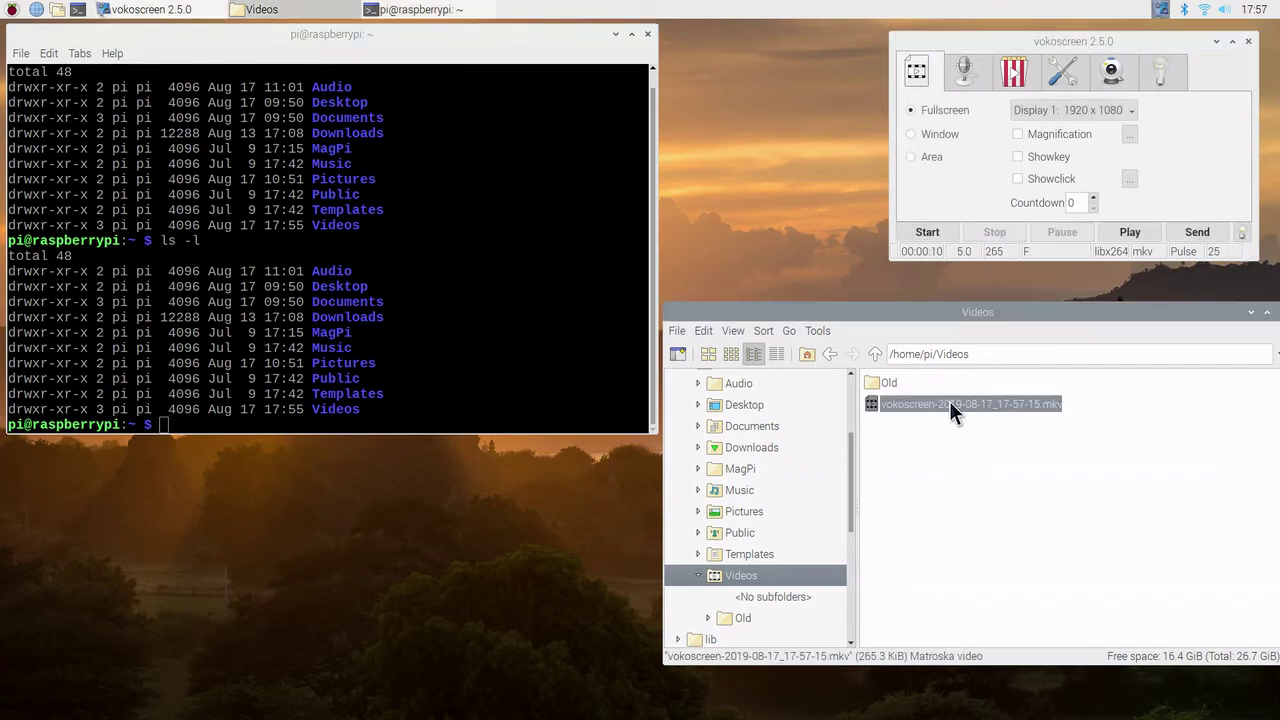
{"action": "right_click", "coordinate": [950, 401]}
{"action": "left_click", "coordinate": [911, 134]}
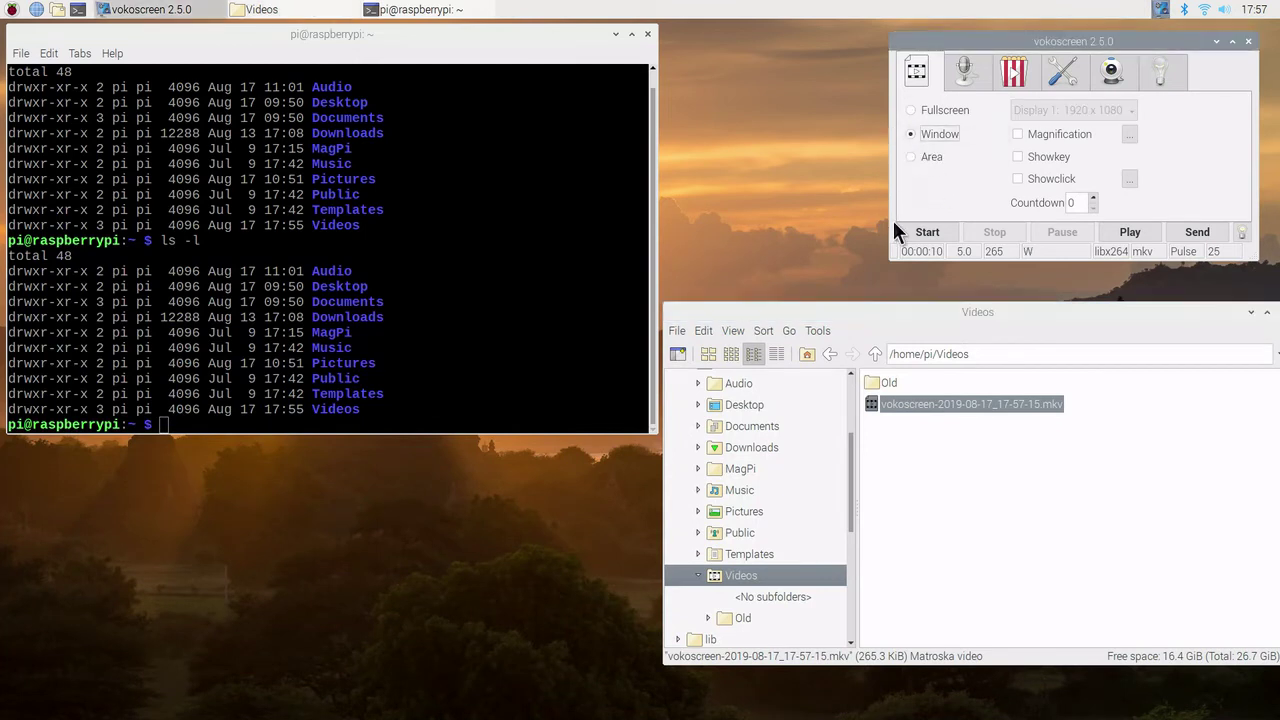
{"action": "left_click", "coordinate": [926, 232]}
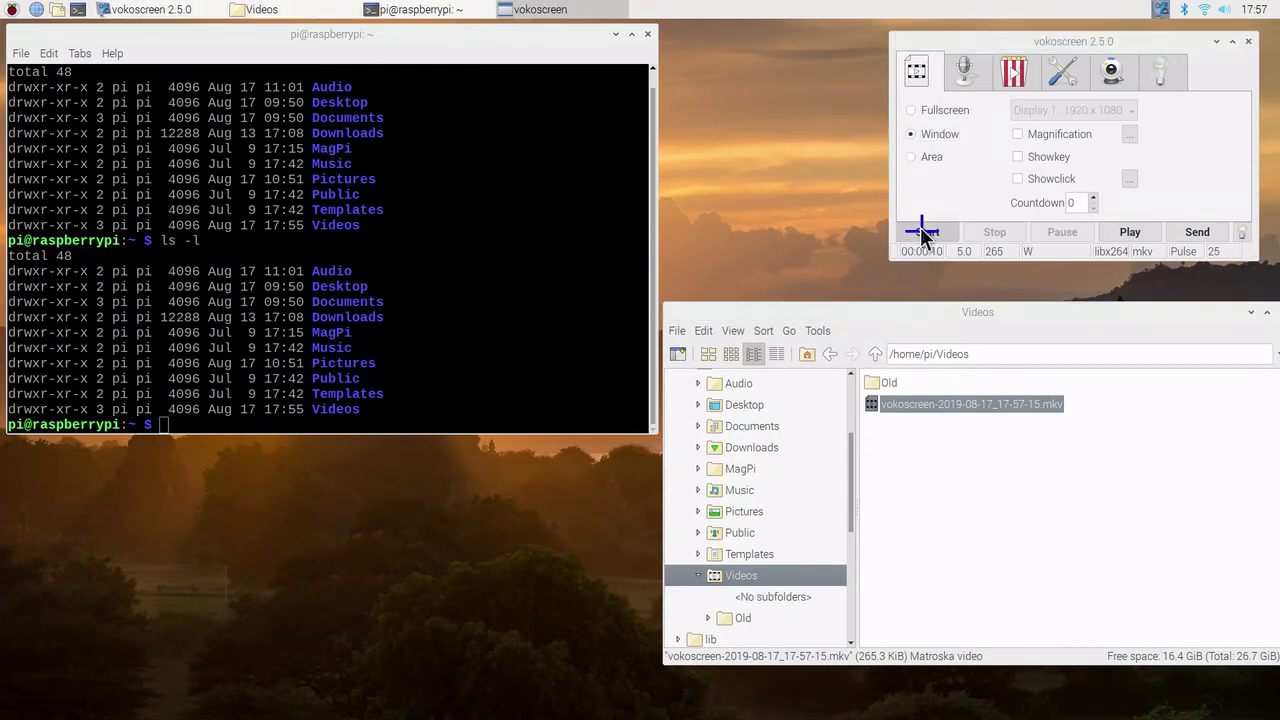
{"action": "left_click", "coordinate": [466, 44]}
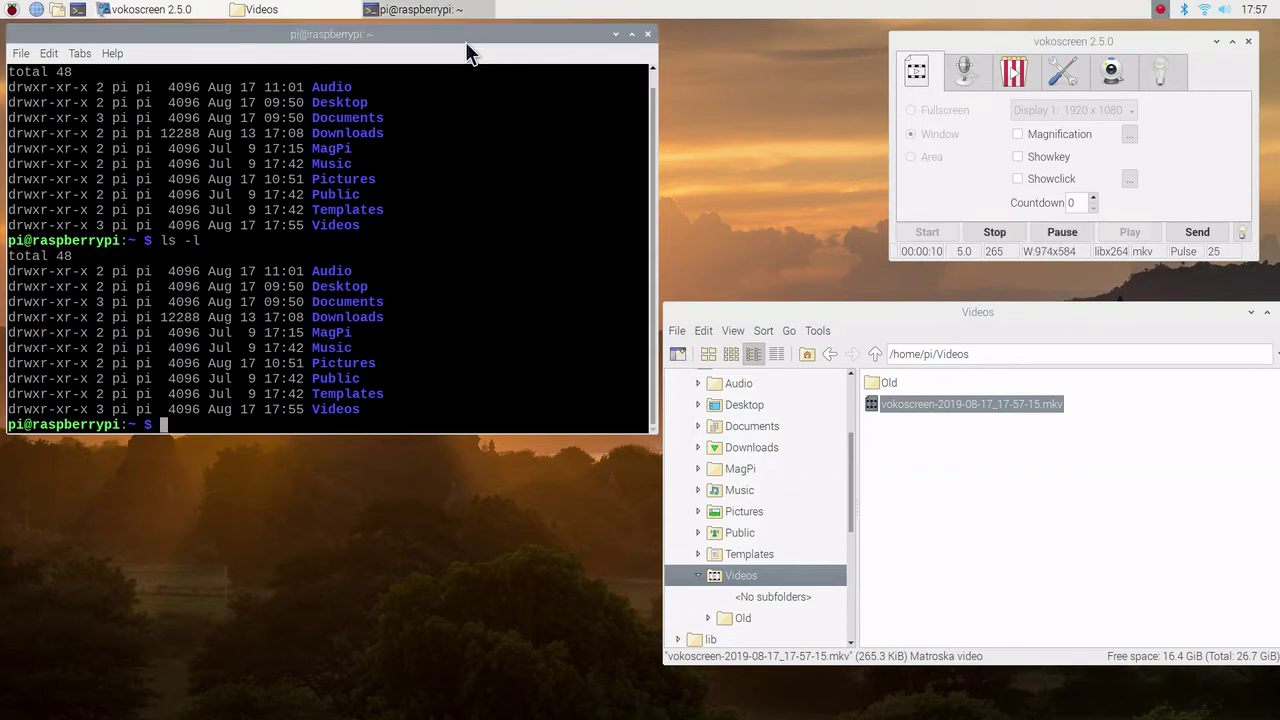
Step: Run ls -l twice in the terminal with a blank prompt in between
{"action": "key", "text": "Up"}
{"action": "key", "text": "Return"}
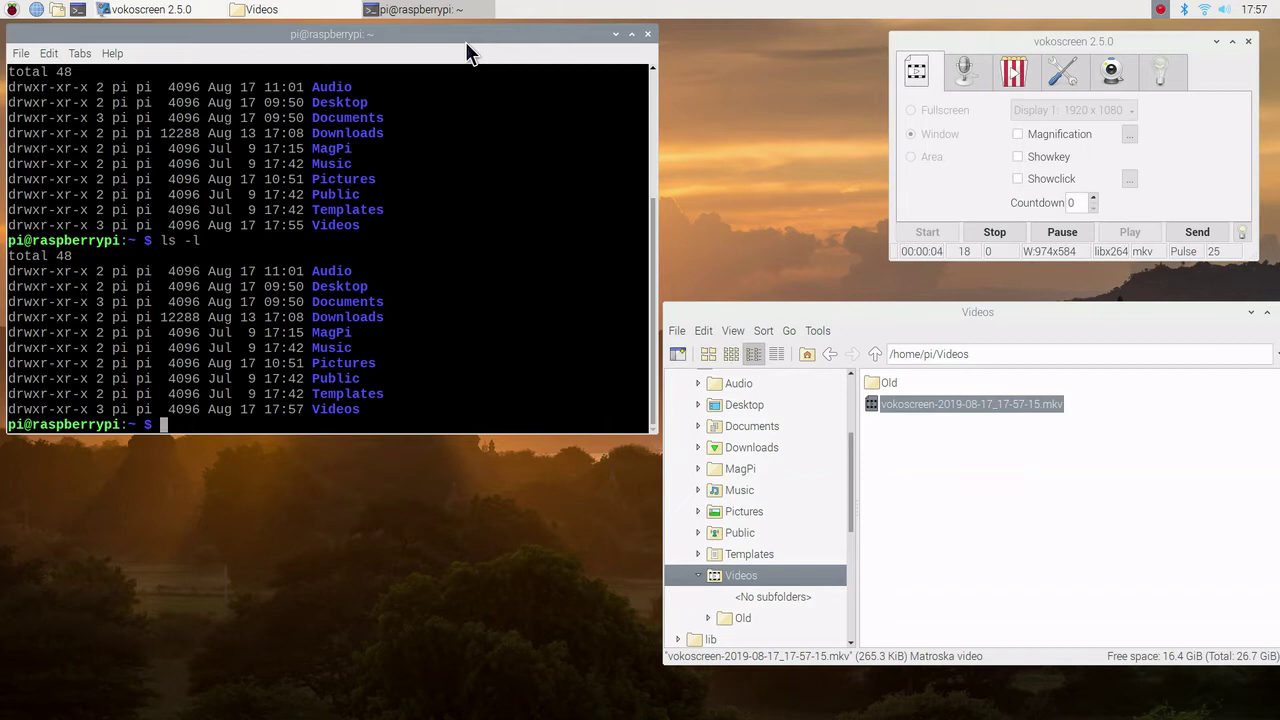
{"action": "key", "text": "Return"}
{"action": "key", "text": "Return"}
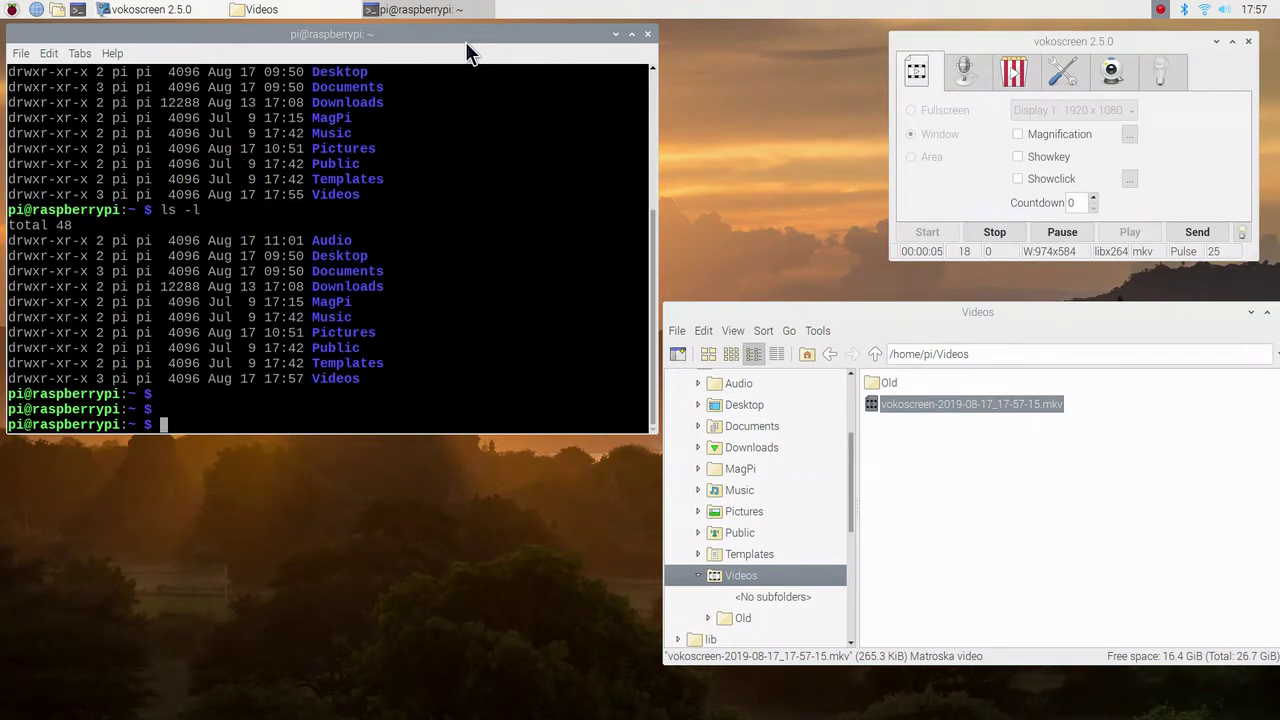
{"action": "key", "text": "Up"}
{"action": "key", "text": "Return"}
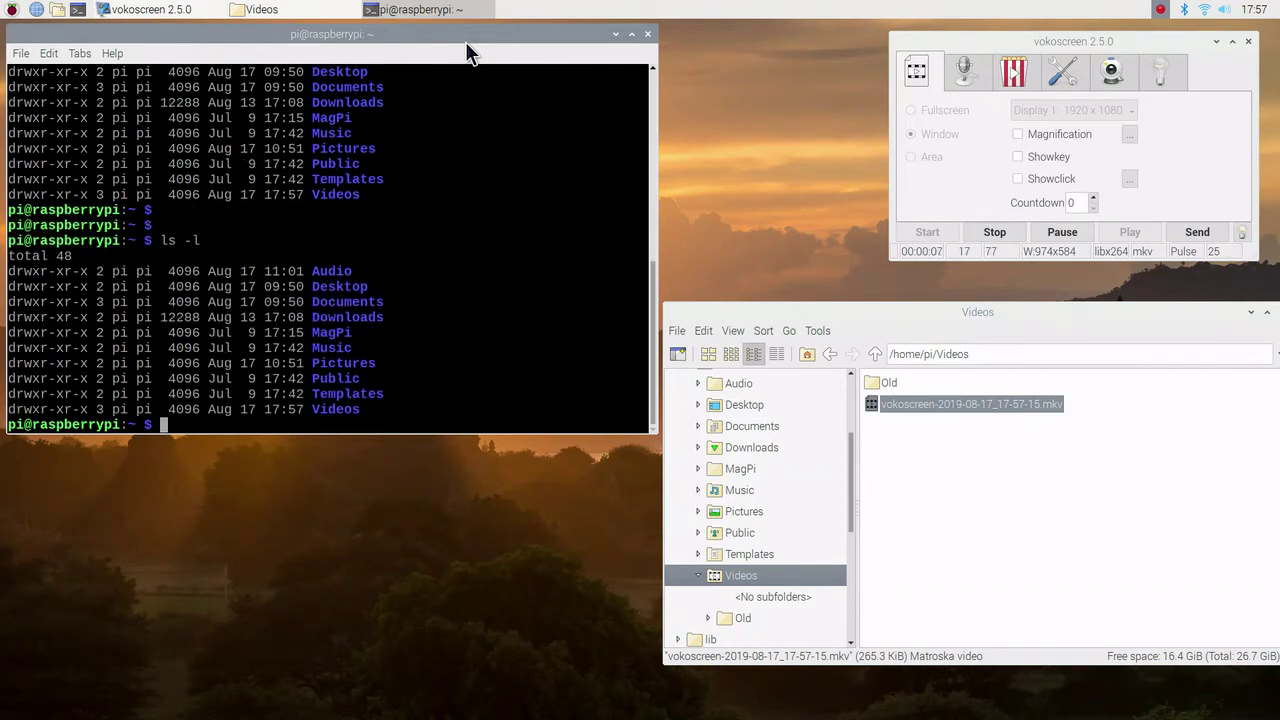
Step: Stop the window recording and play vokoscreen-2019-08-17_17-57-51.mkv in VLC Media Player
{"action": "left_click", "coordinate": [995, 232]}
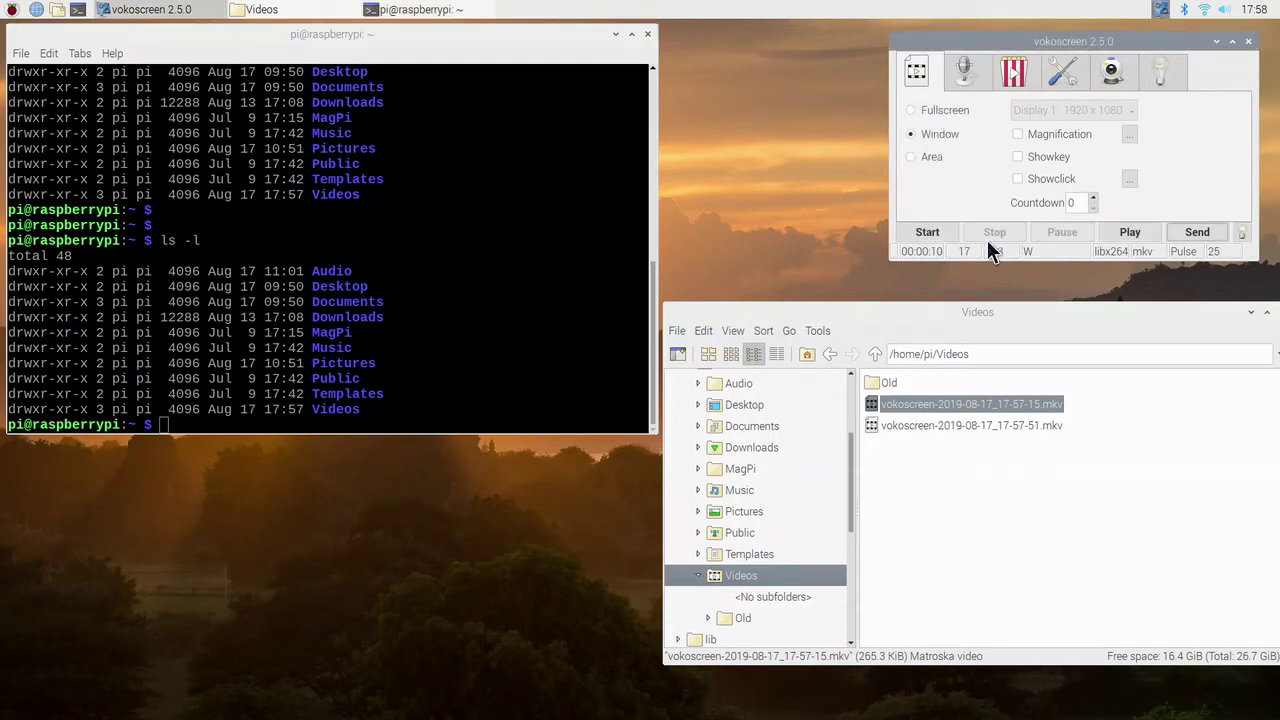
{"action": "left_click", "coordinate": [934, 425]}
{"action": "right_click", "coordinate": [934, 424]}
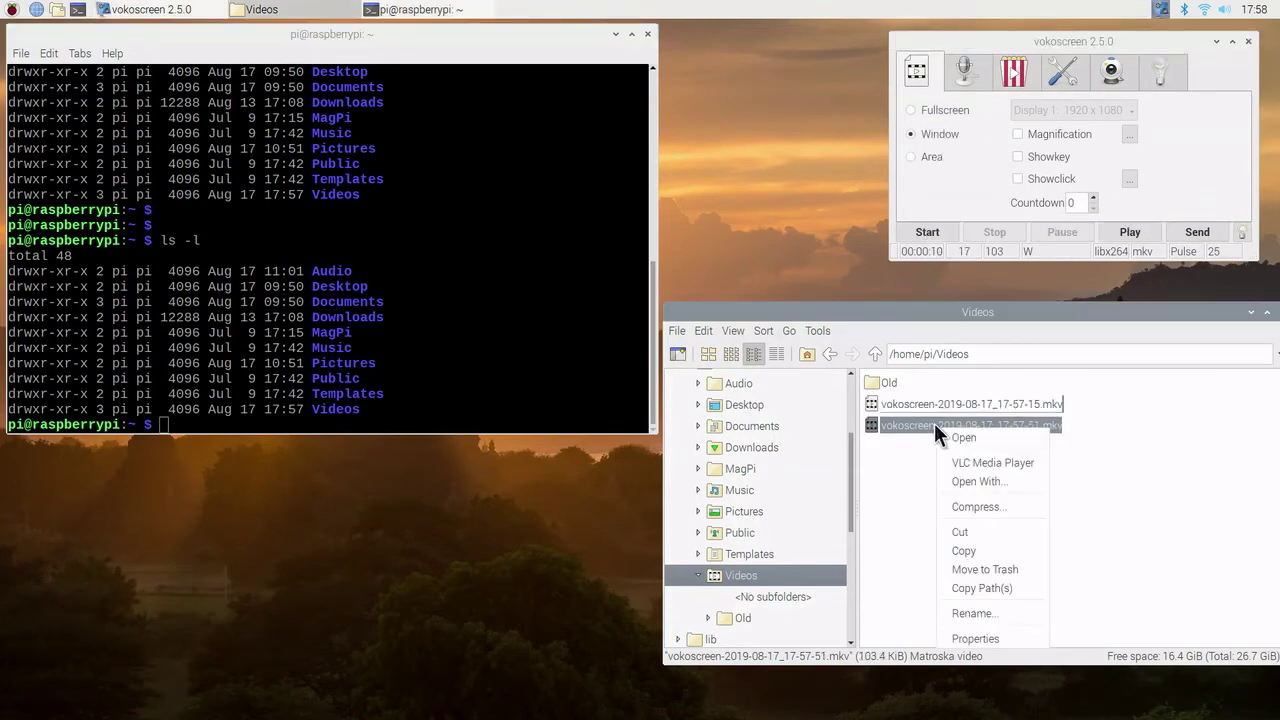
{"action": "left_click", "coordinate": [967, 461]}
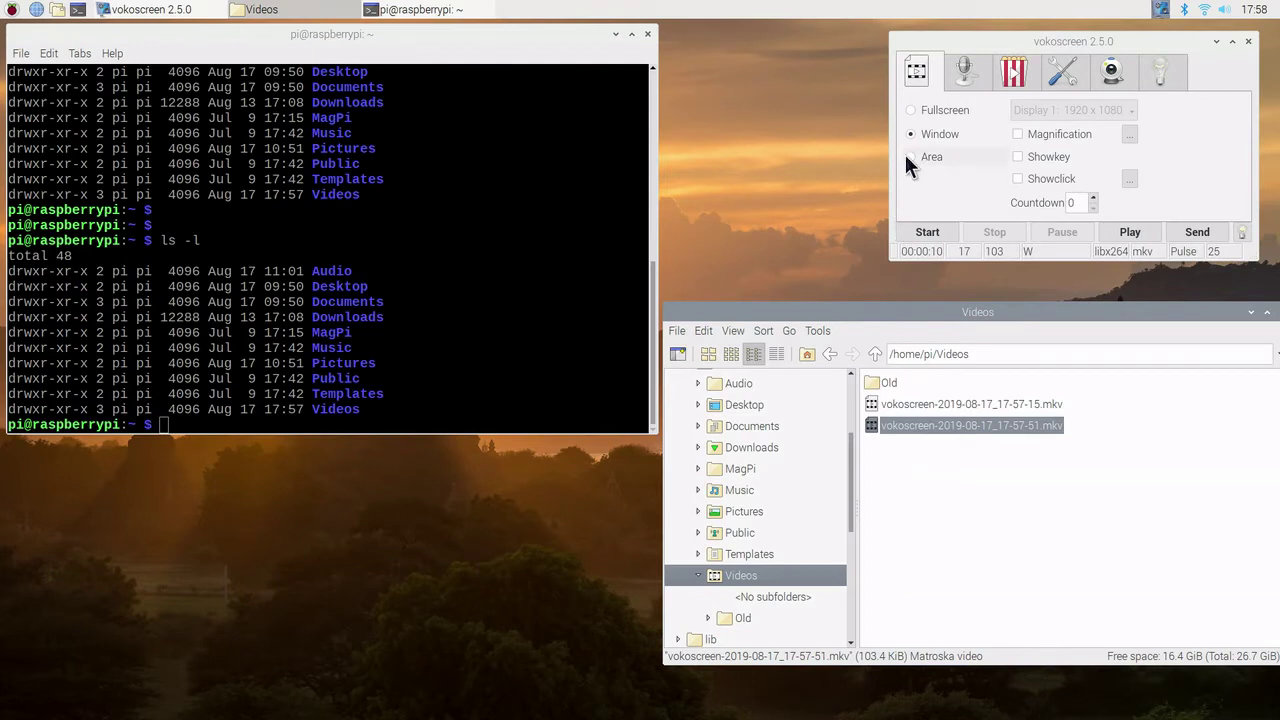
Step: Switch to Area mode and resize the frame to 1879 x 642 from the left and top edges
{"action": "left_click", "coordinate": [910, 157]}
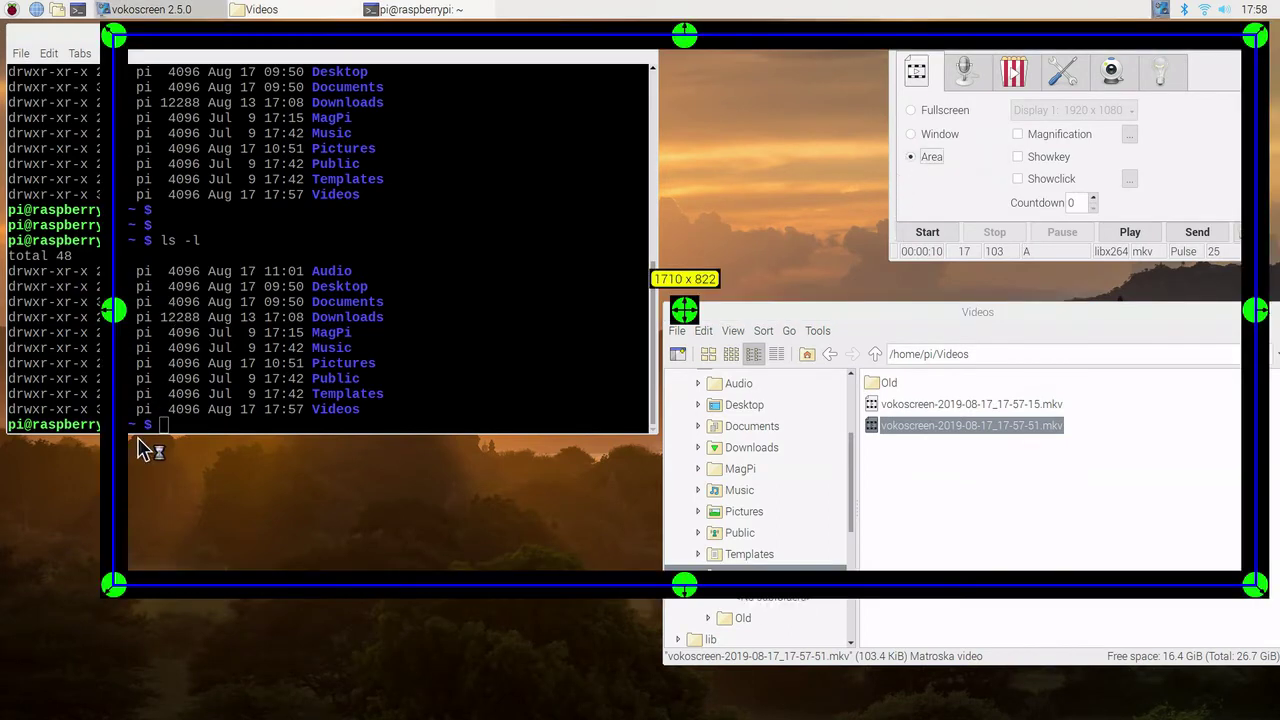
{"action": "left_click_drag", "start_coordinate": [112, 308], "coordinate": [5, 310]}
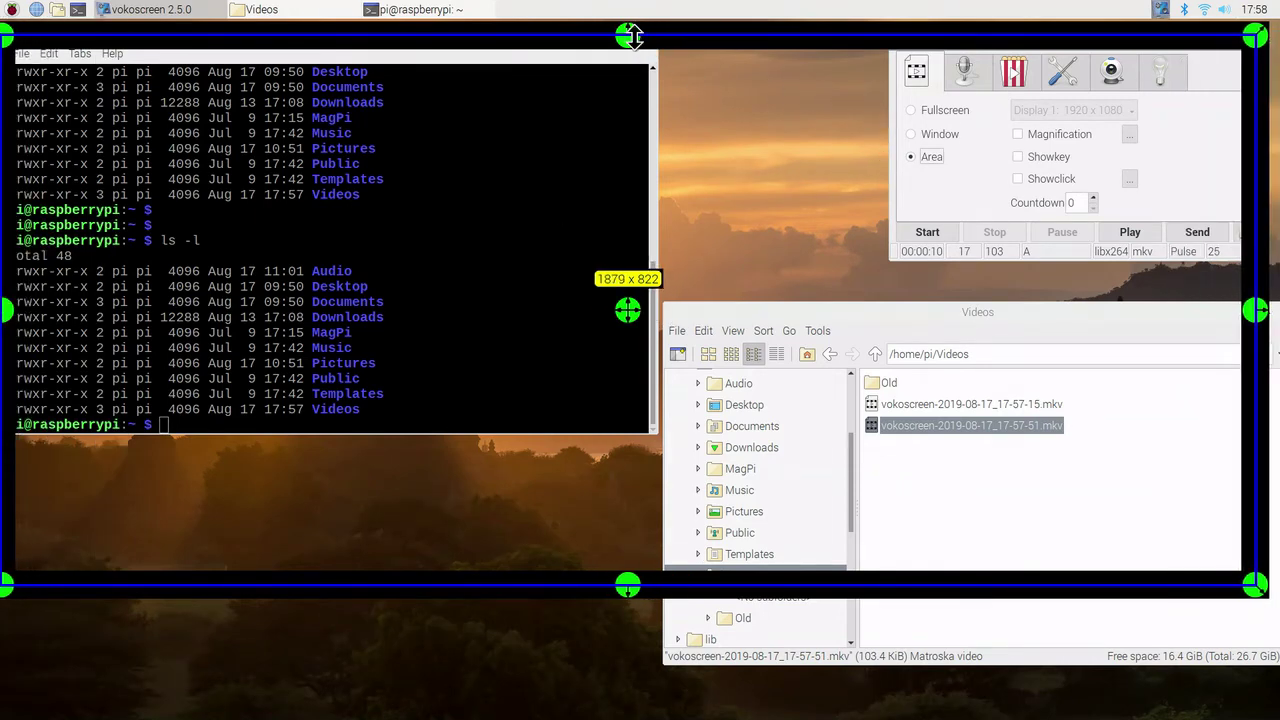
{"action": "left_click_drag", "start_coordinate": [630, 38], "coordinate": [630, 21]}
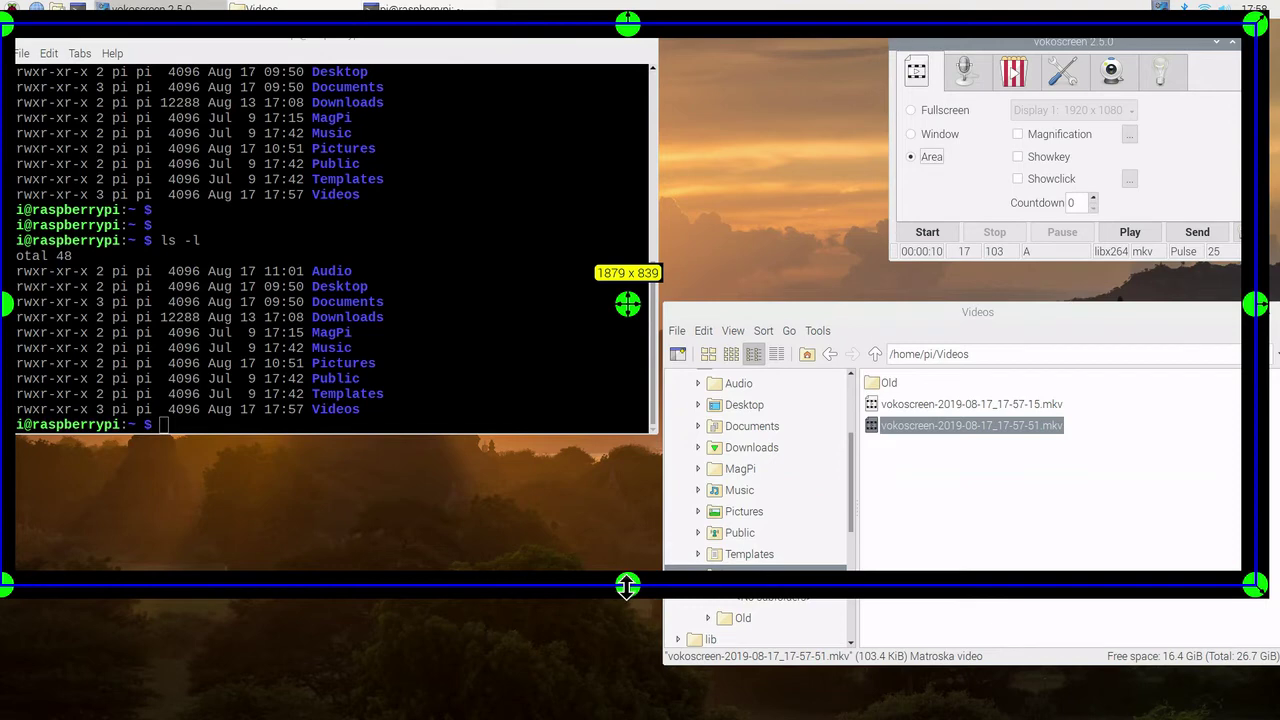
{"action": "left_click_drag", "start_coordinate": [621, 583], "coordinate": [636, 455]}
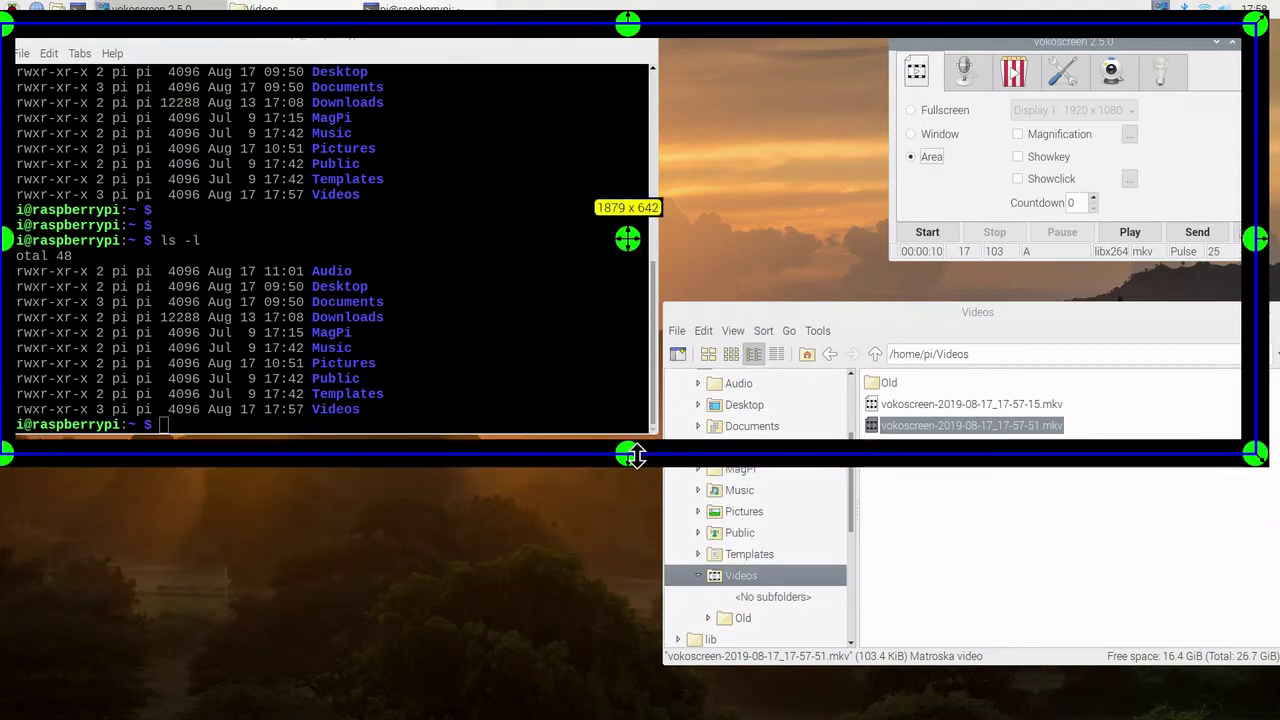
Step: Record the area while running ls -l and two blank prompts in the terminal, then stop
{"action": "left_click", "coordinate": [923, 232]}
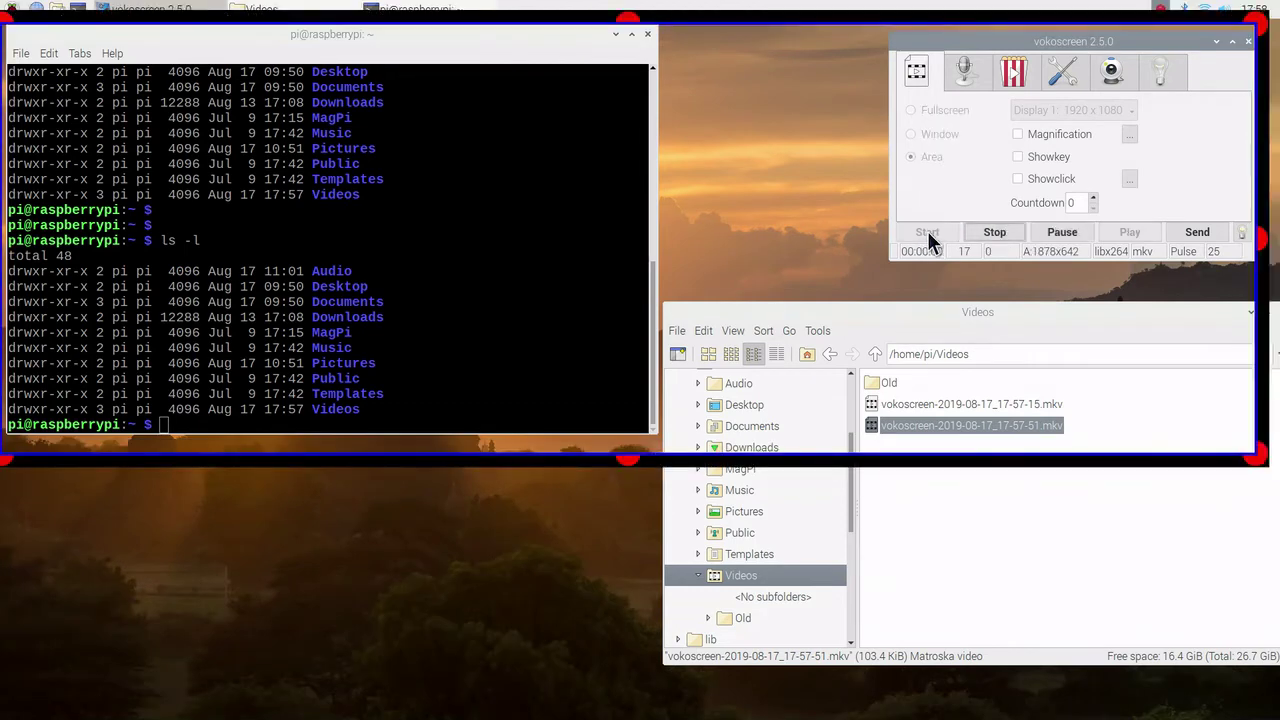
{"action": "left_click", "coordinate": [409, 410]}
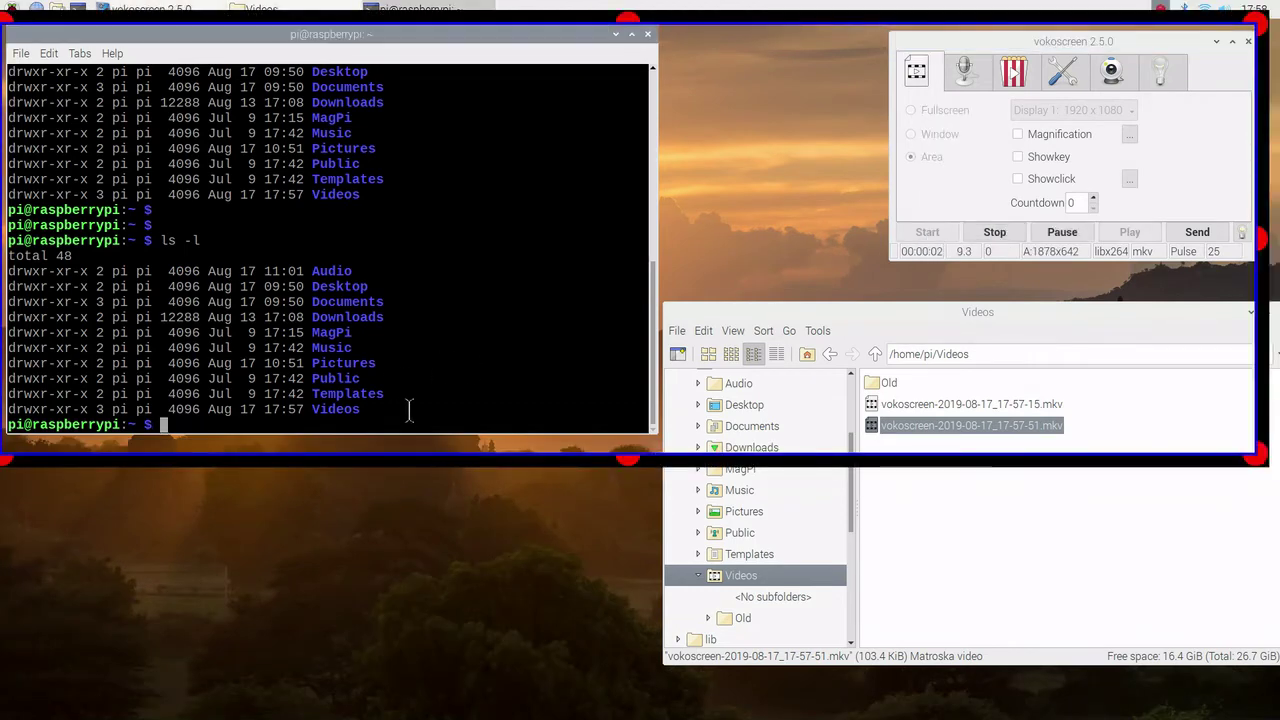
{"action": "type", "text": "ls -l"}
{"action": "key", "text": "Up"}
{"action": "key", "text": "Up"}
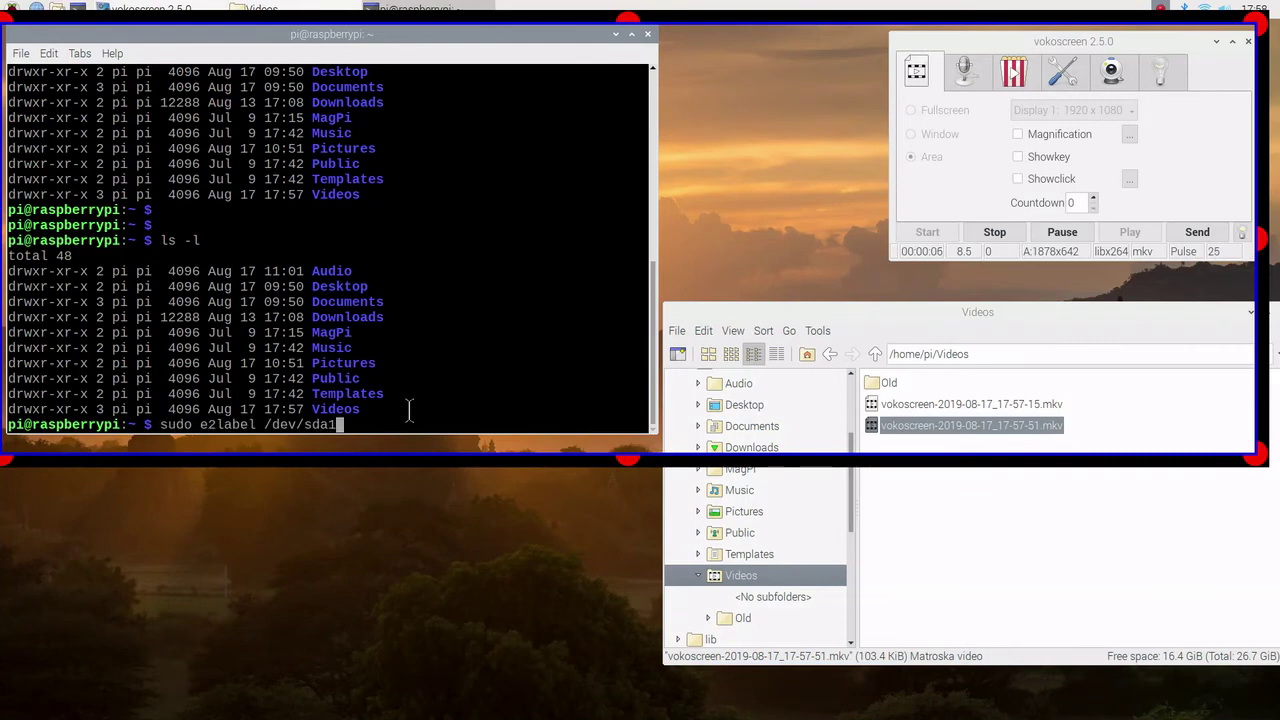
{"action": "key", "text": "Down"}
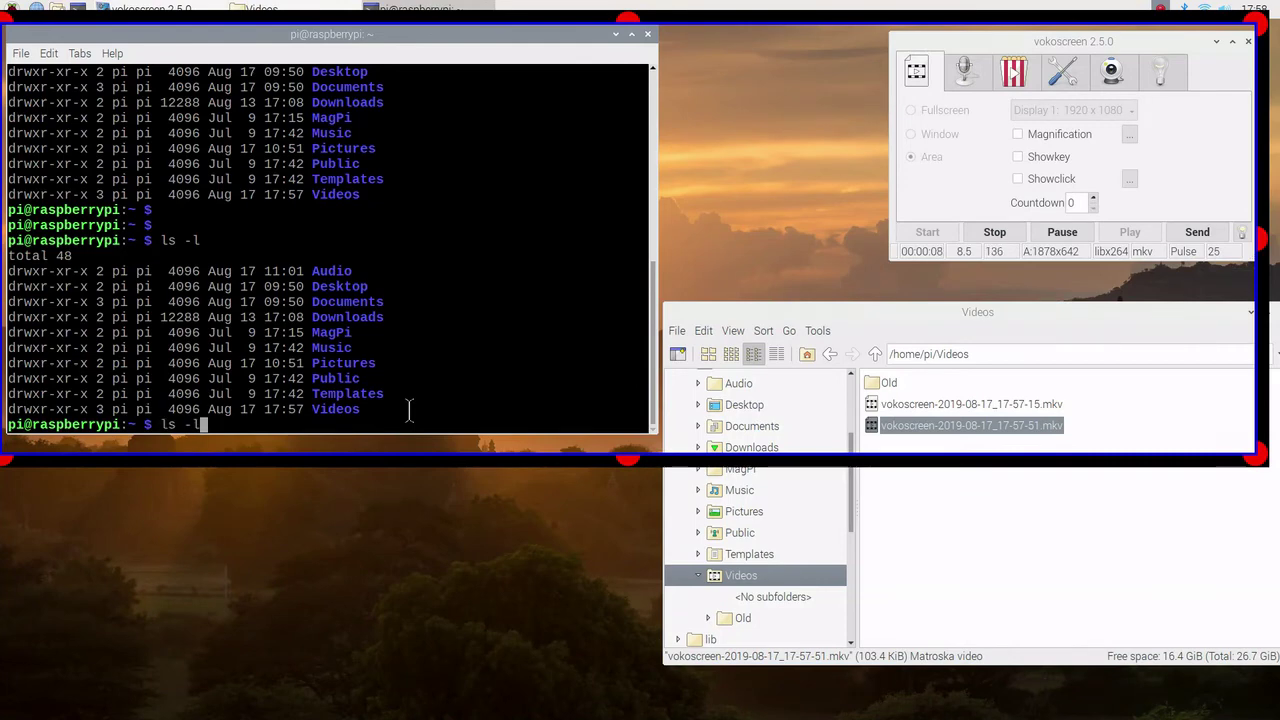
{"action": "key", "text": "Return"}
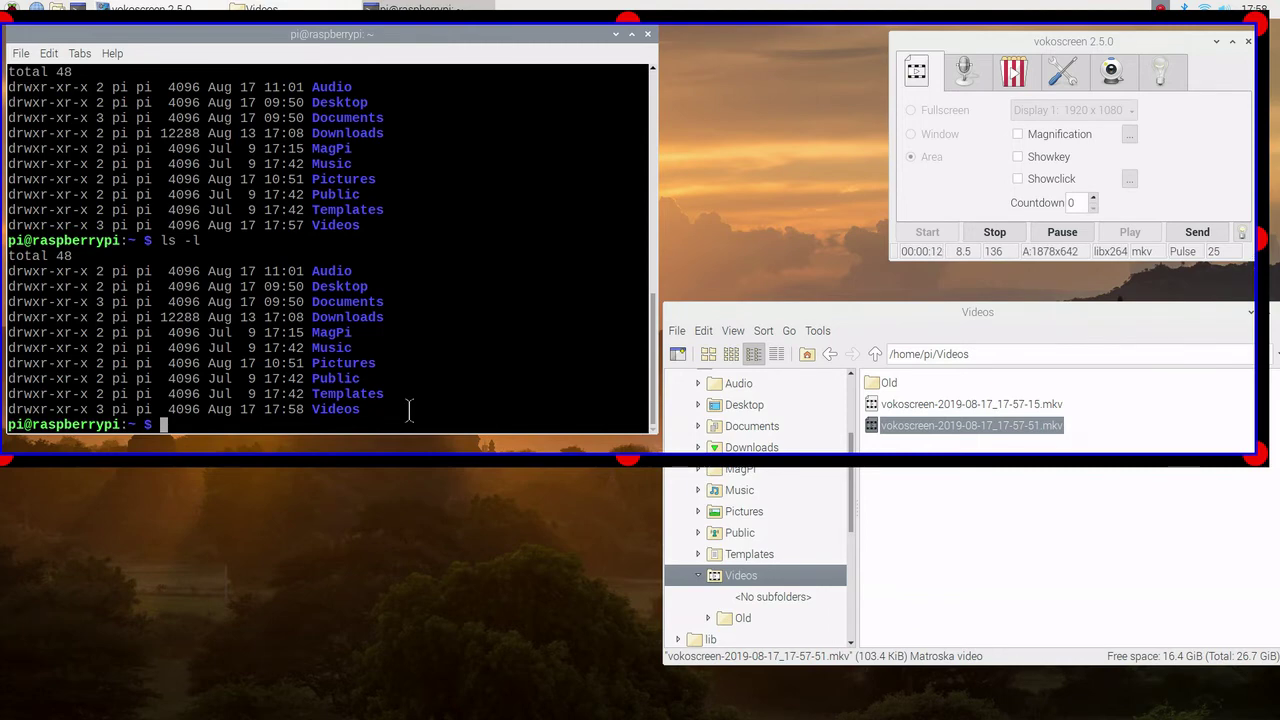
{"action": "key", "text": "Return"}
{"action": "key", "text": "Return"}
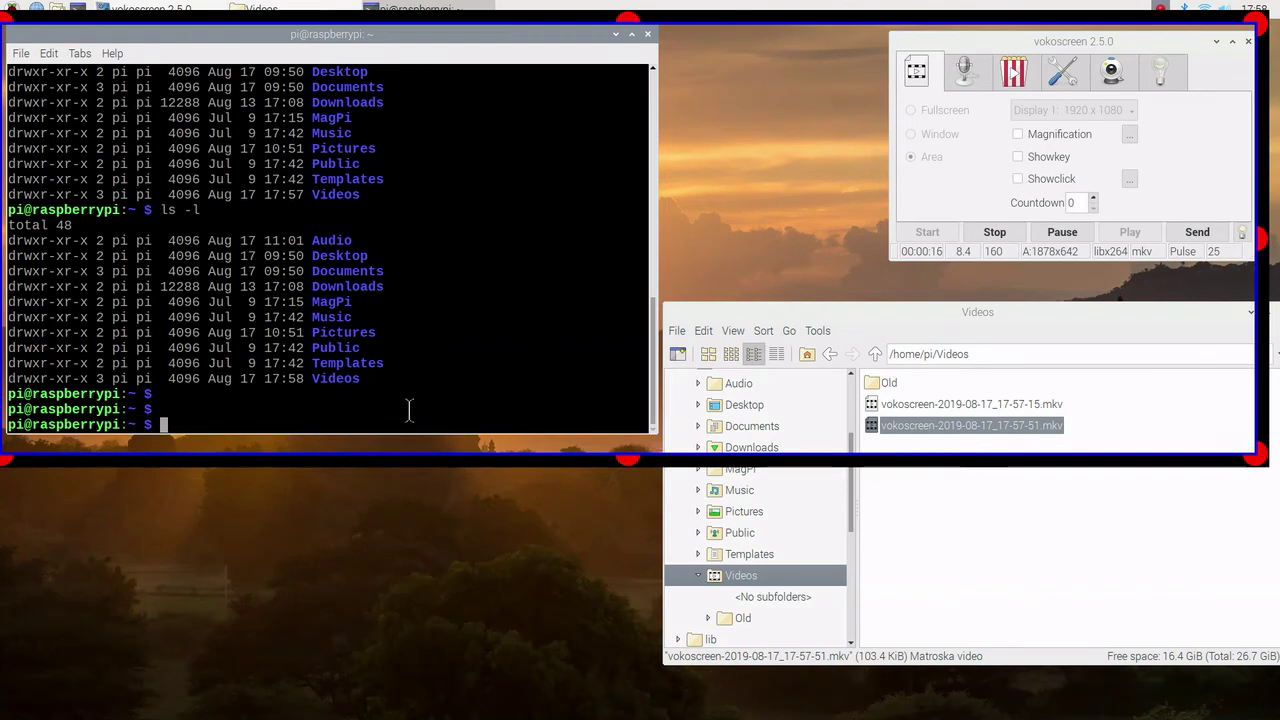
{"action": "left_click", "coordinate": [980, 229]}
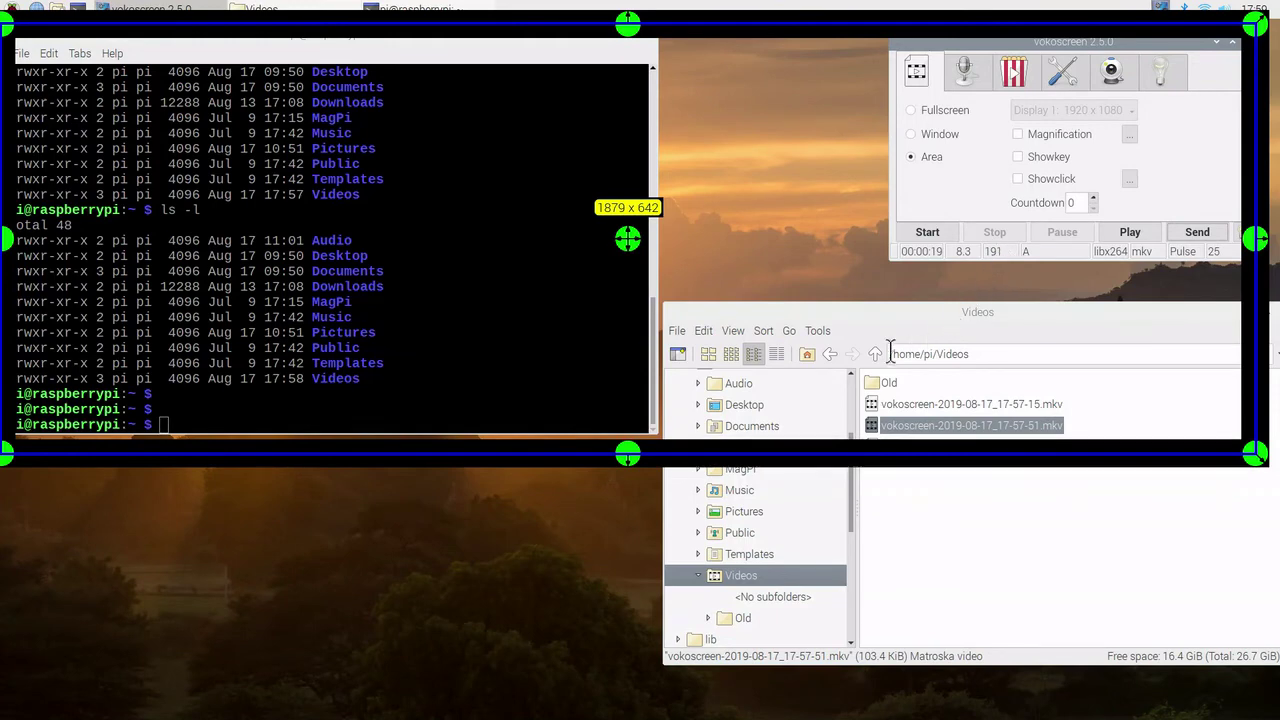
Step: Set vokoscreen back to Fullscreen and play vokoscreen-2019-08-17_17-58-43.mkv from Videos in VLC Media Player
{"action": "left_click", "coordinate": [911, 110]}
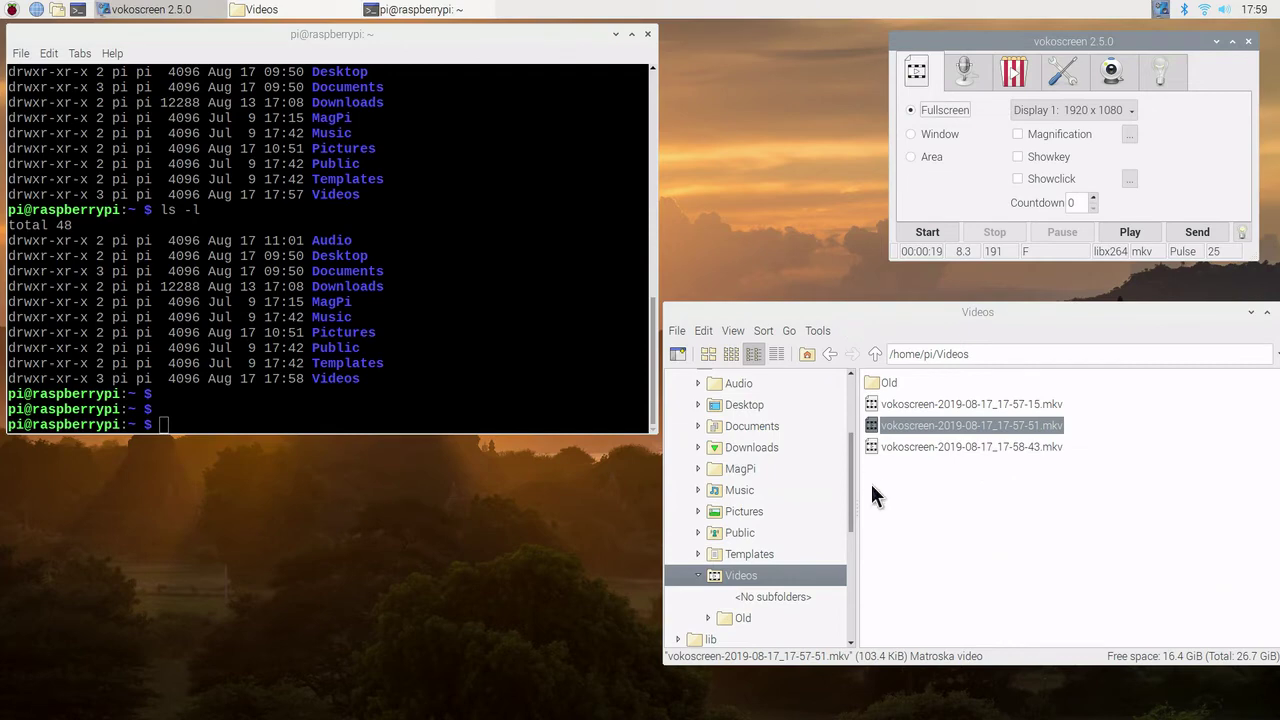
{"action": "left_click", "coordinate": [930, 444]}
{"action": "right_click", "coordinate": [930, 444]}
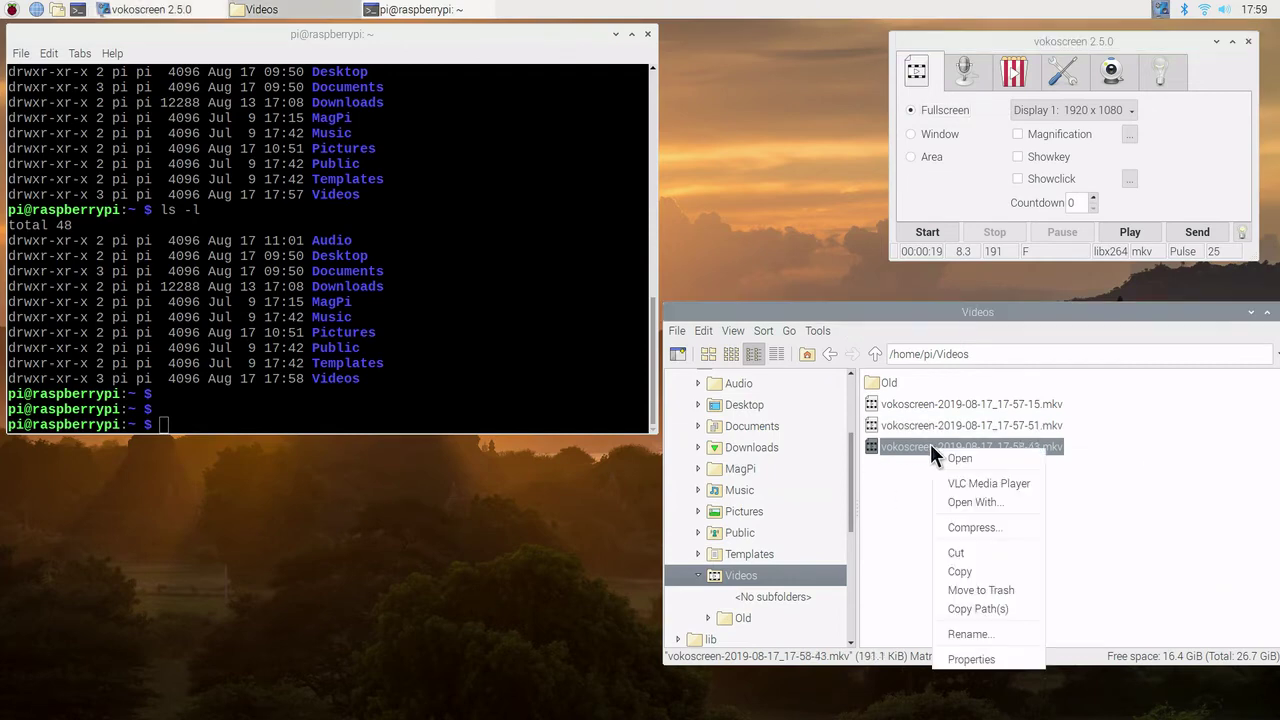
{"action": "left_click", "coordinate": [962, 481]}
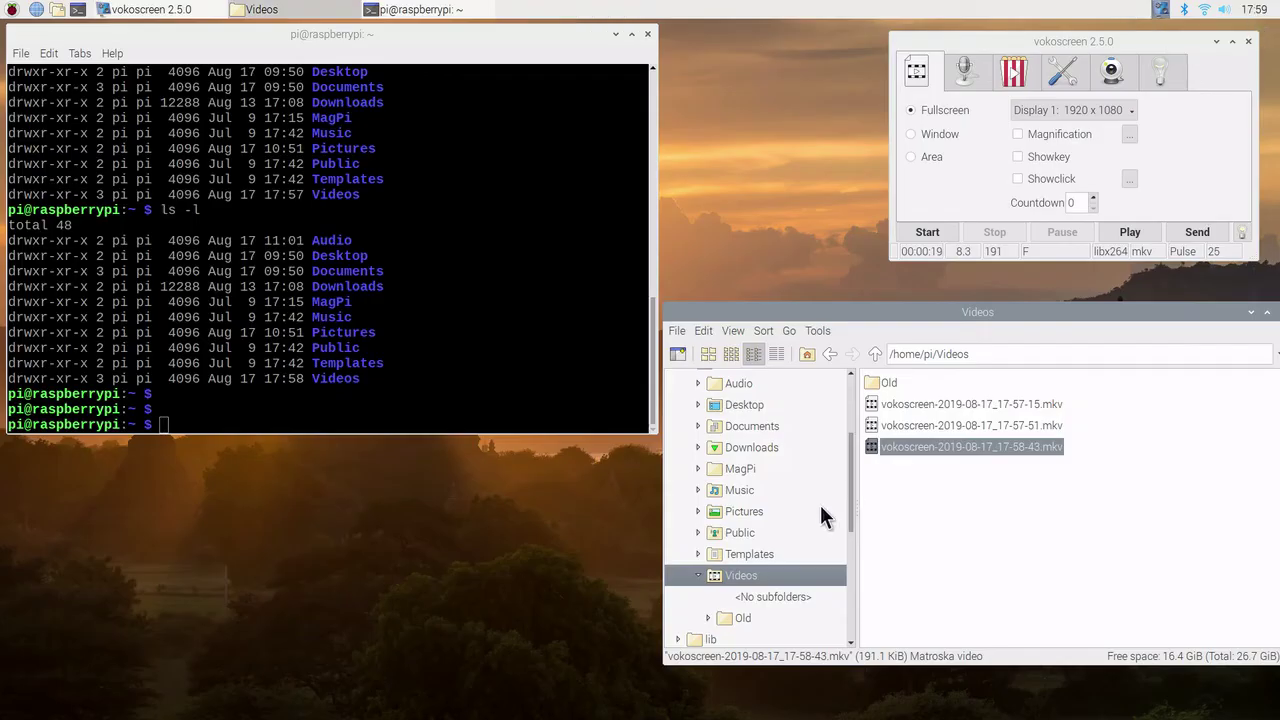
{"action": "left_click", "coordinate": [965, 75]}
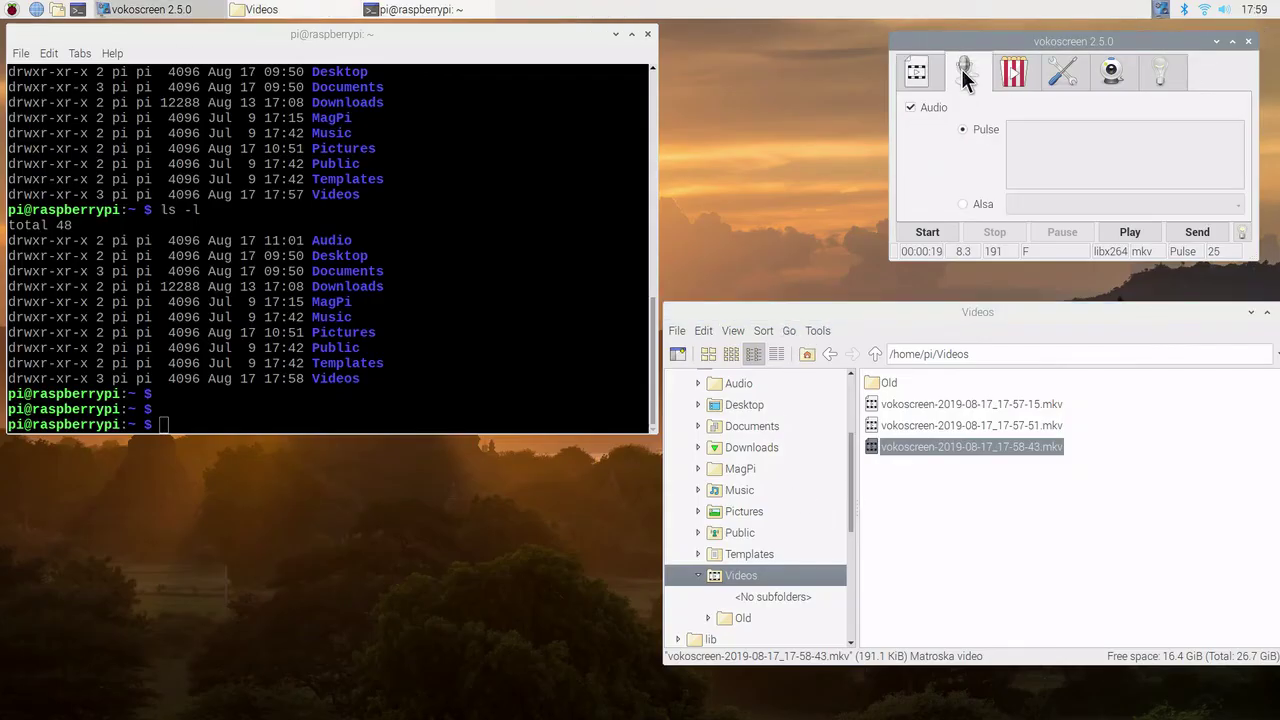
{"action": "left_click", "coordinate": [1016, 72]}
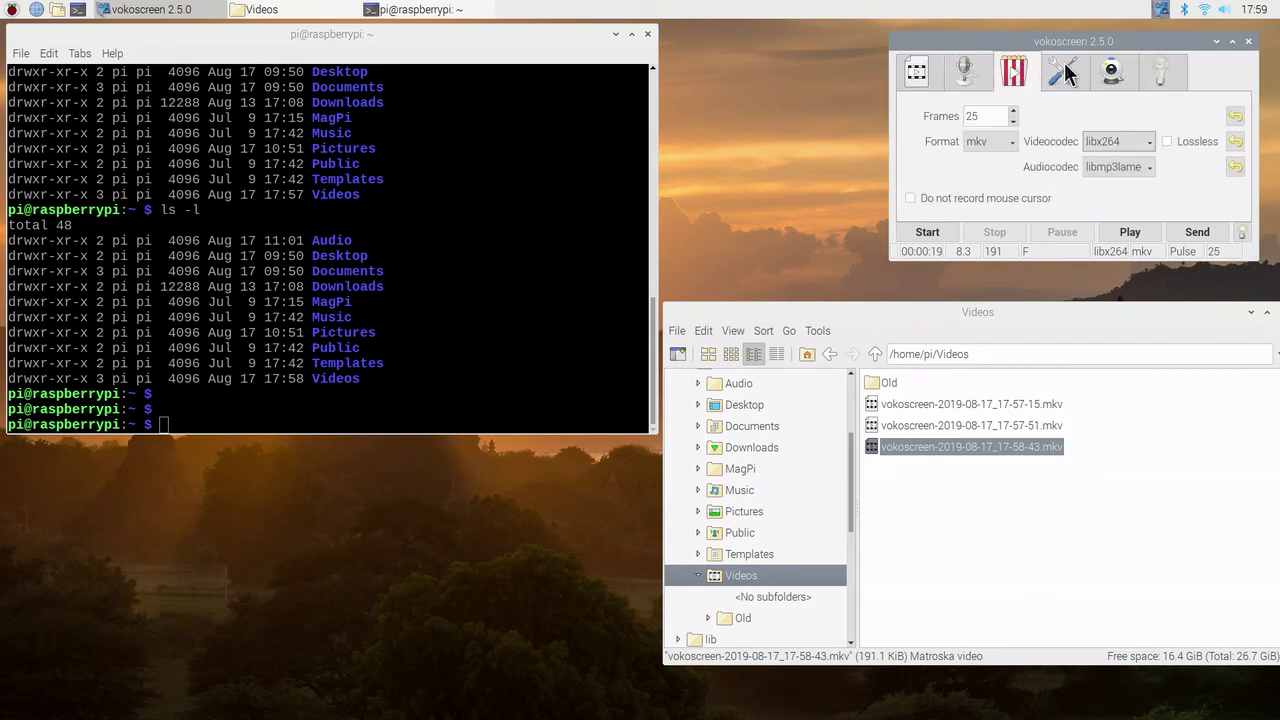
{"action": "left_click", "coordinate": [1064, 68]}
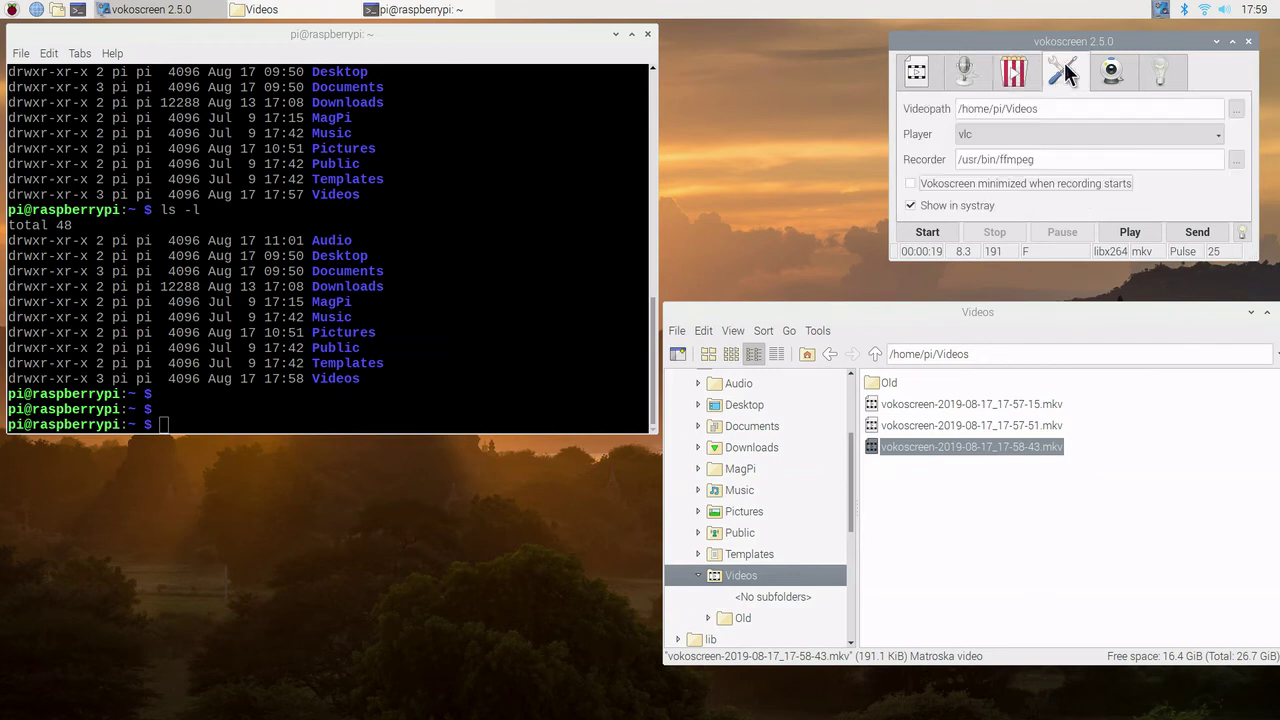
{"action": "left_click", "coordinate": [1115, 72]}
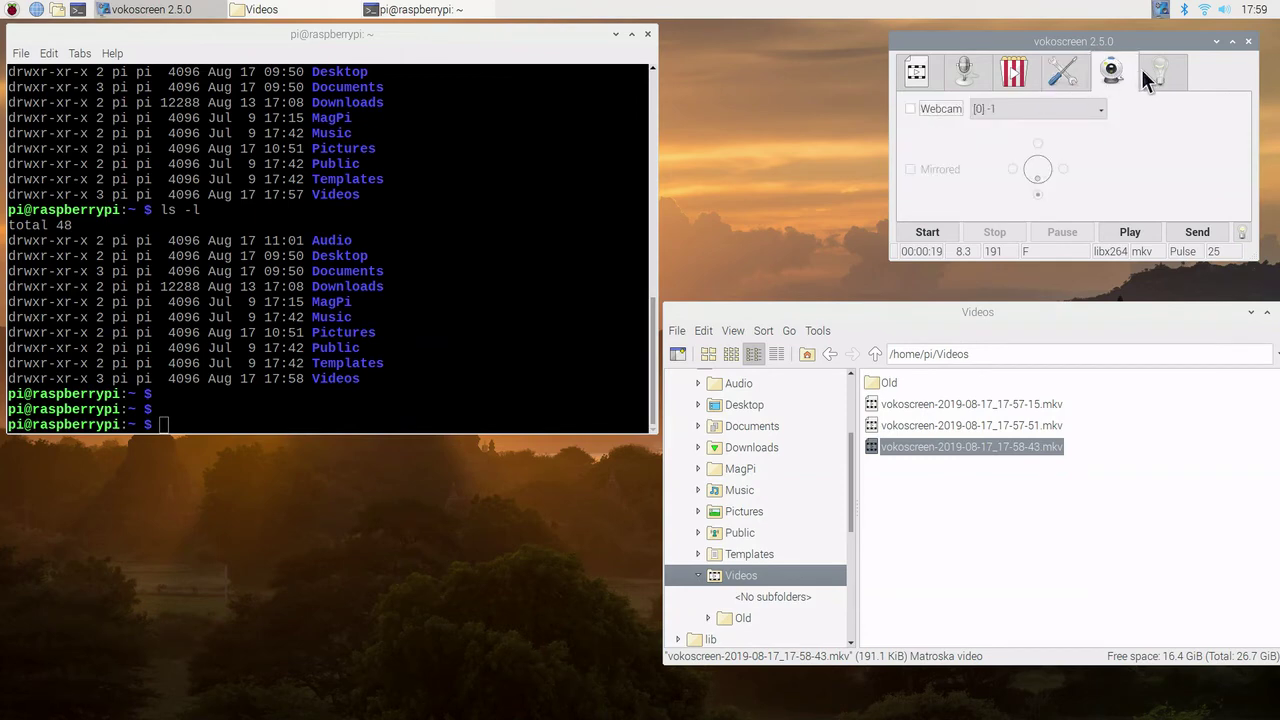
{"action": "left_click", "coordinate": [1158, 72]}
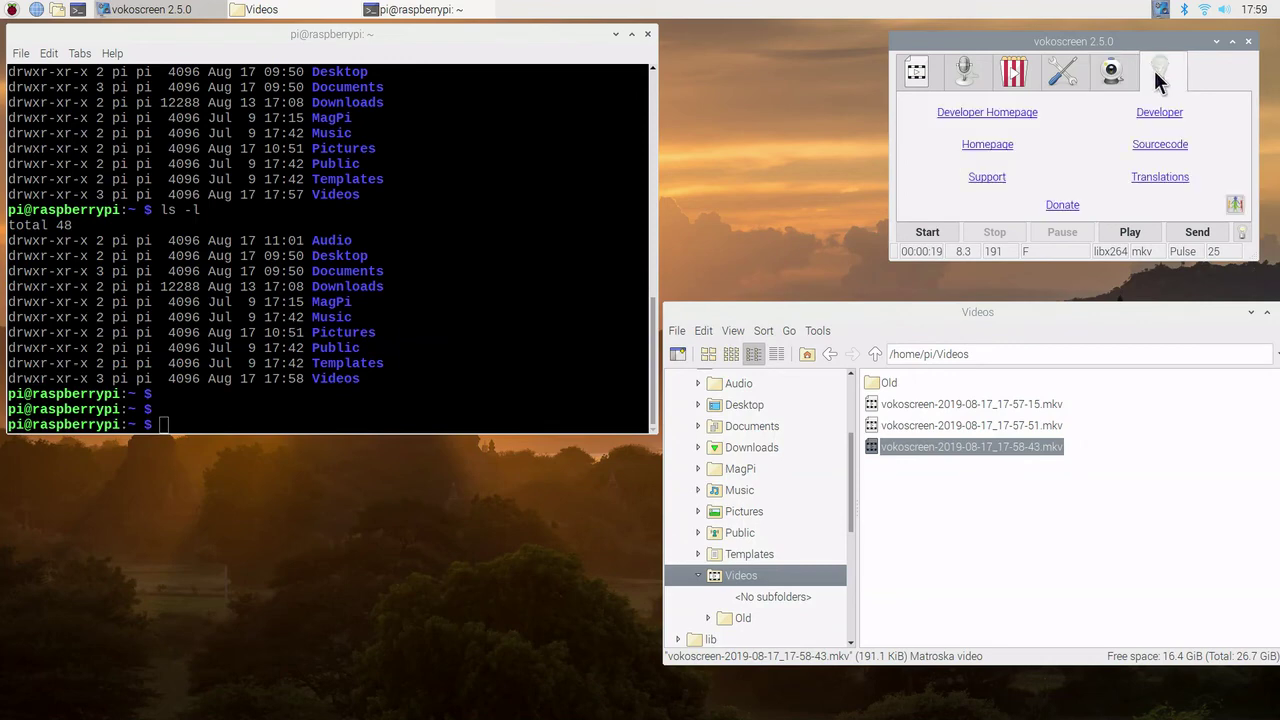
{"action": "left_click", "coordinate": [921, 72]}
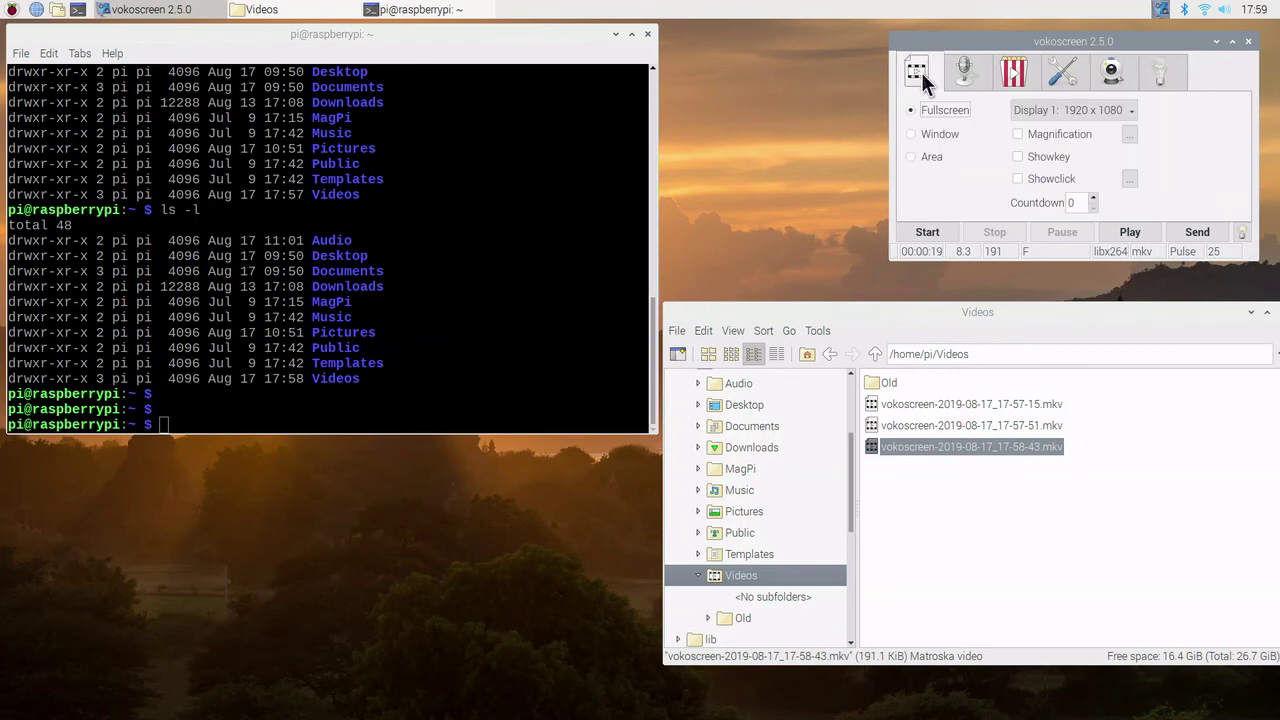